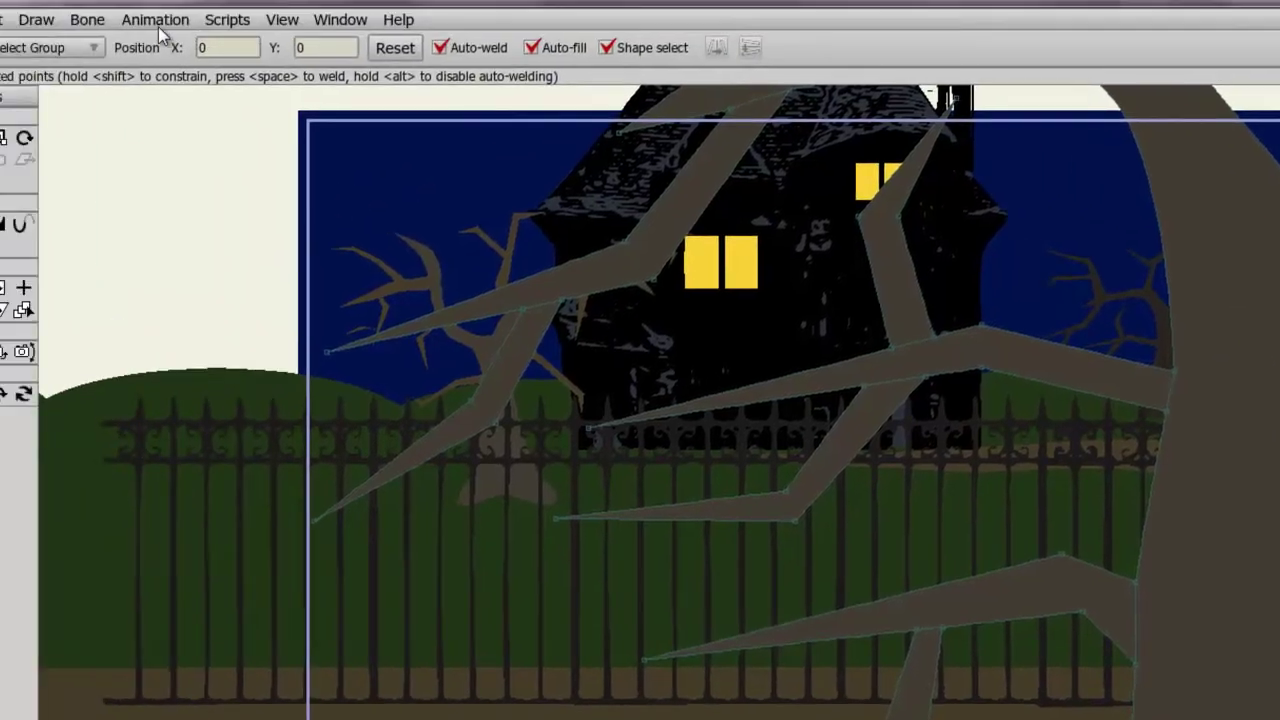
- Add the preset Rain effect from Scripts > Particle Effects to the haunted-house scene
click(229, 20)
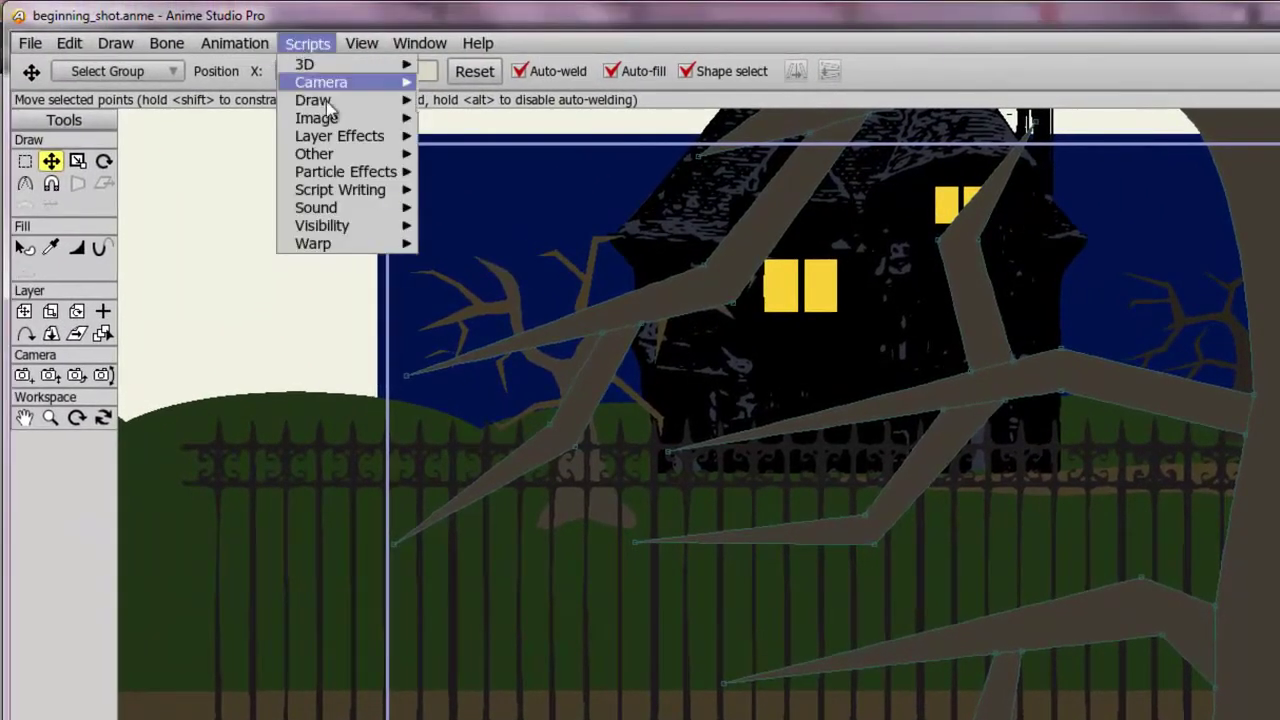
mouse_move(356, 173)
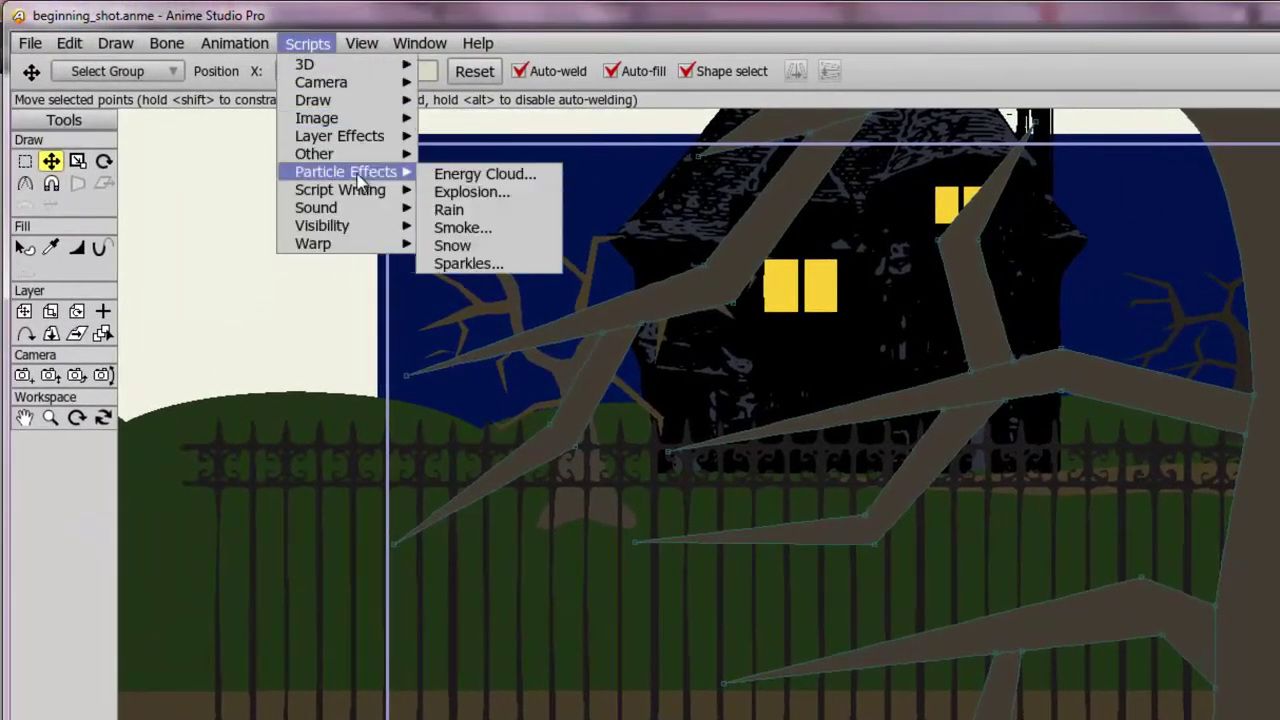
click(477, 208)
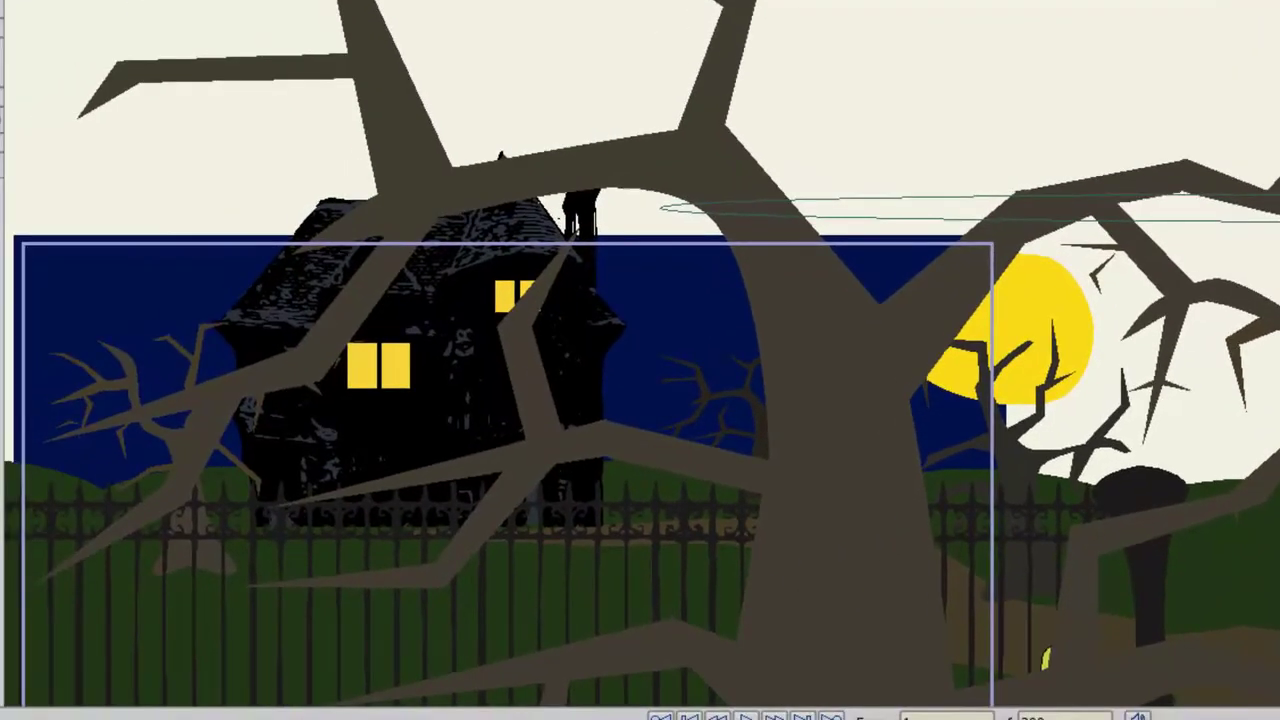
- Move the rain source to the stage's top edge, then play and preview the falling rain
drag(1279, 205, 675, 248)
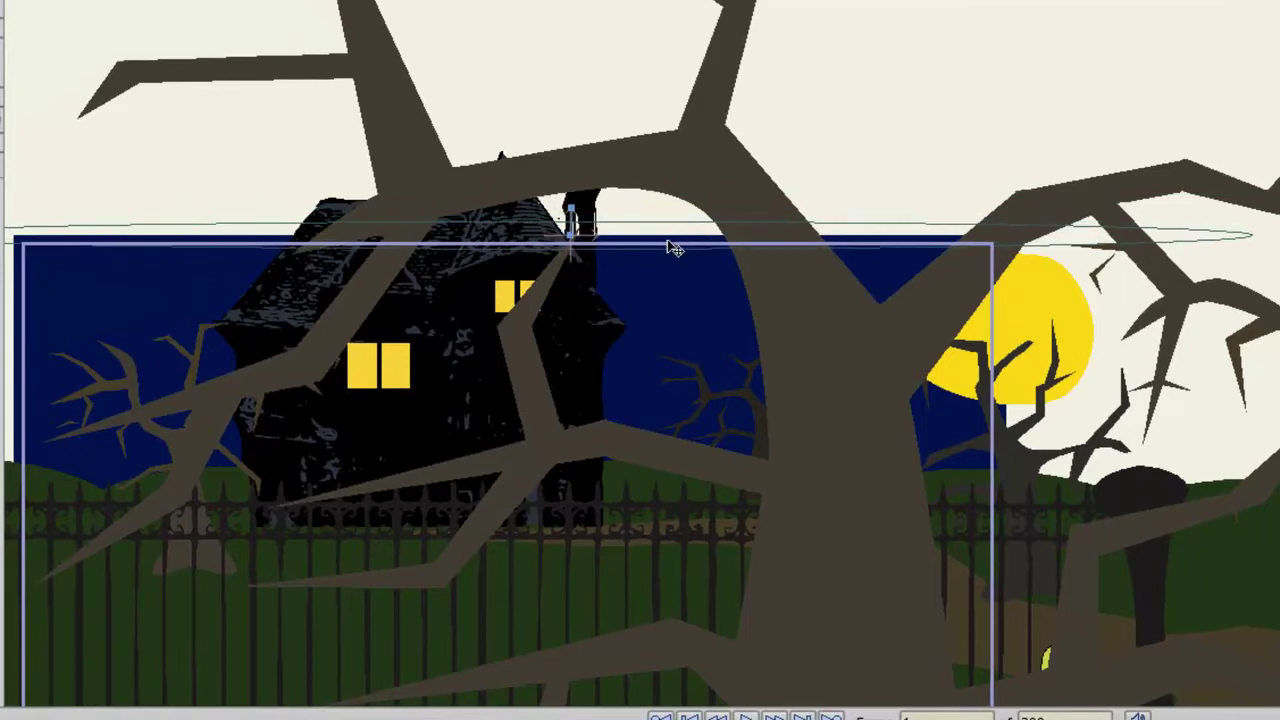
scroll(786, 374, left, 4)
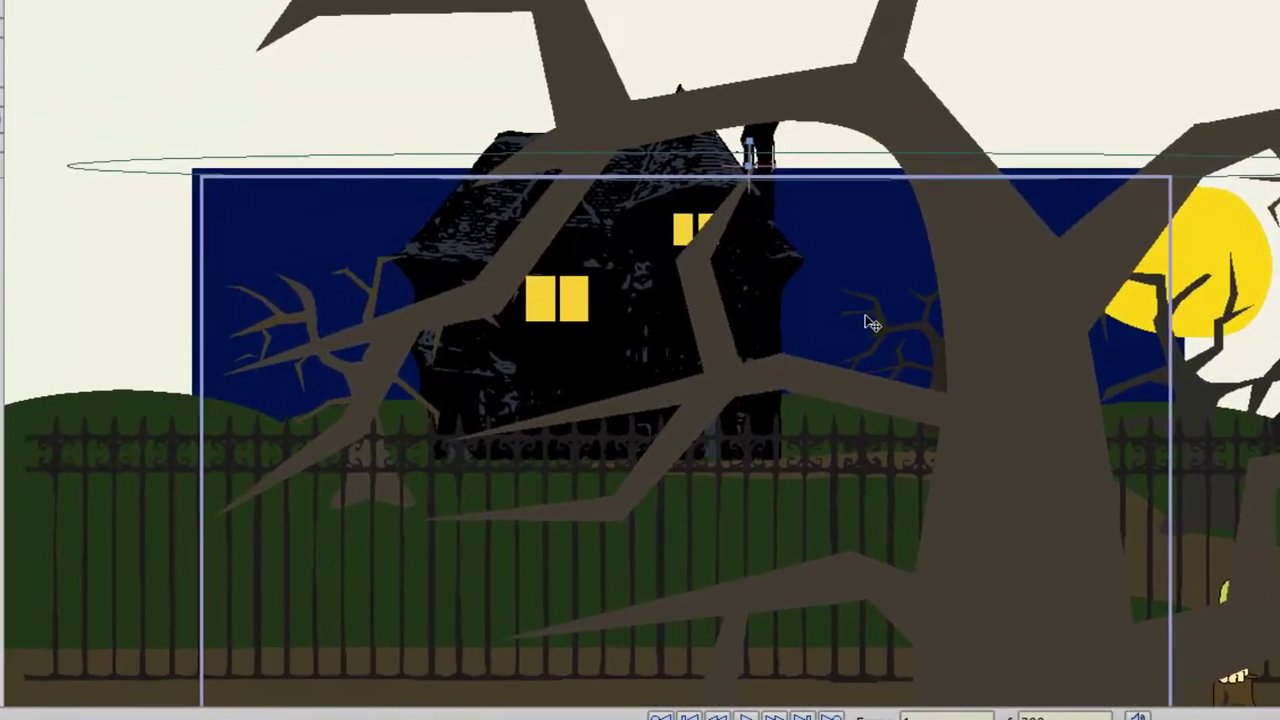
drag(872, 323, 920, 294)
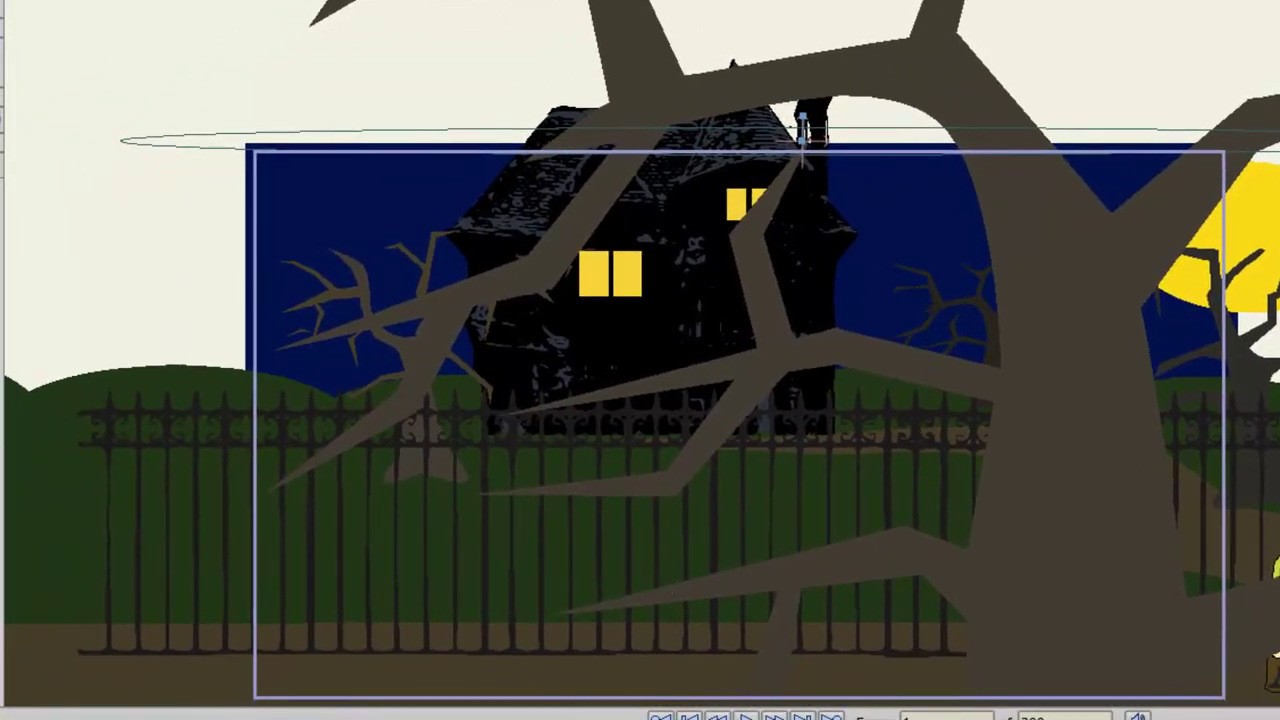
key(Return)
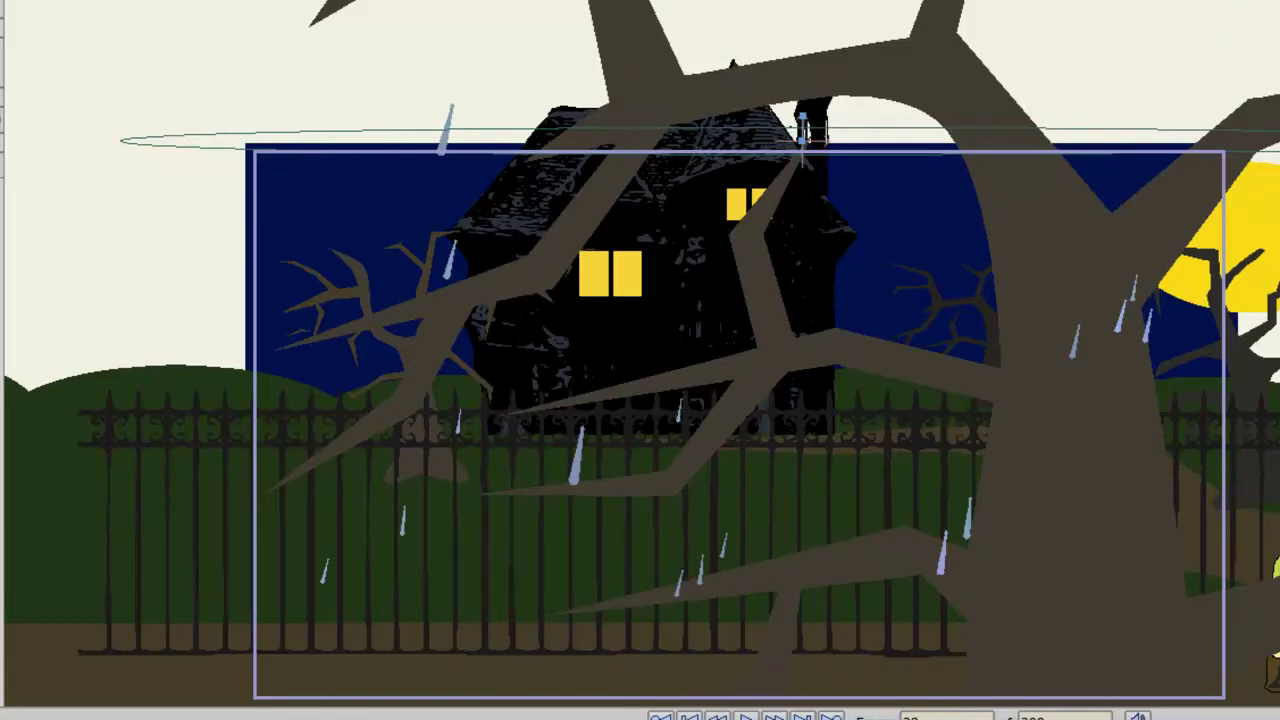
key(ctrl+Return)
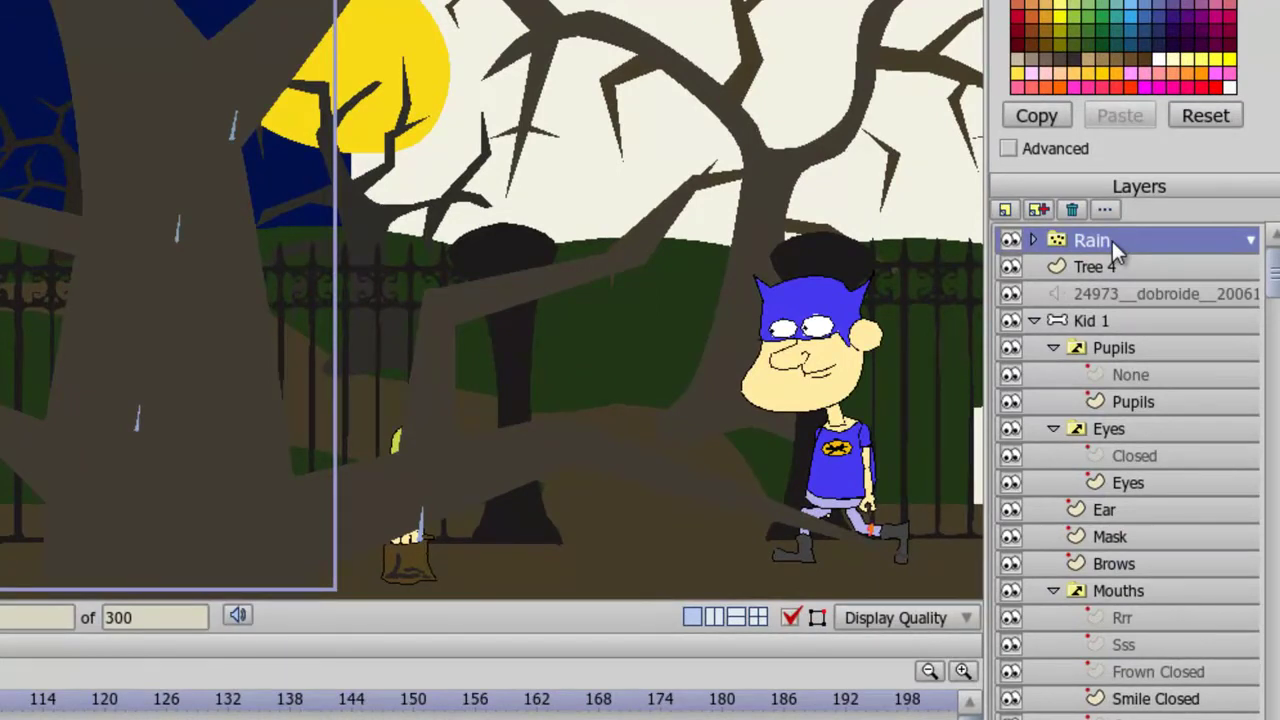
- Set the Rain layer's particle direction to 270 and velocity 5, then select the Spread value
double_click(1112, 241)
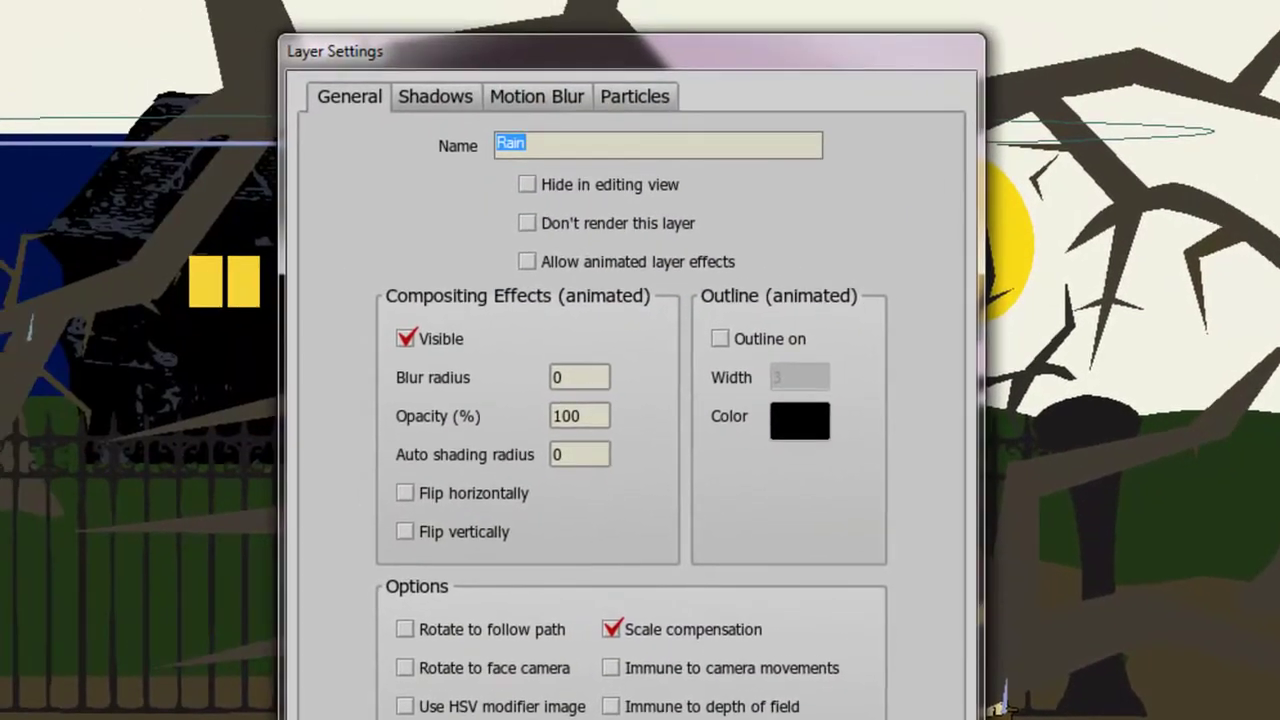
click(651, 110)
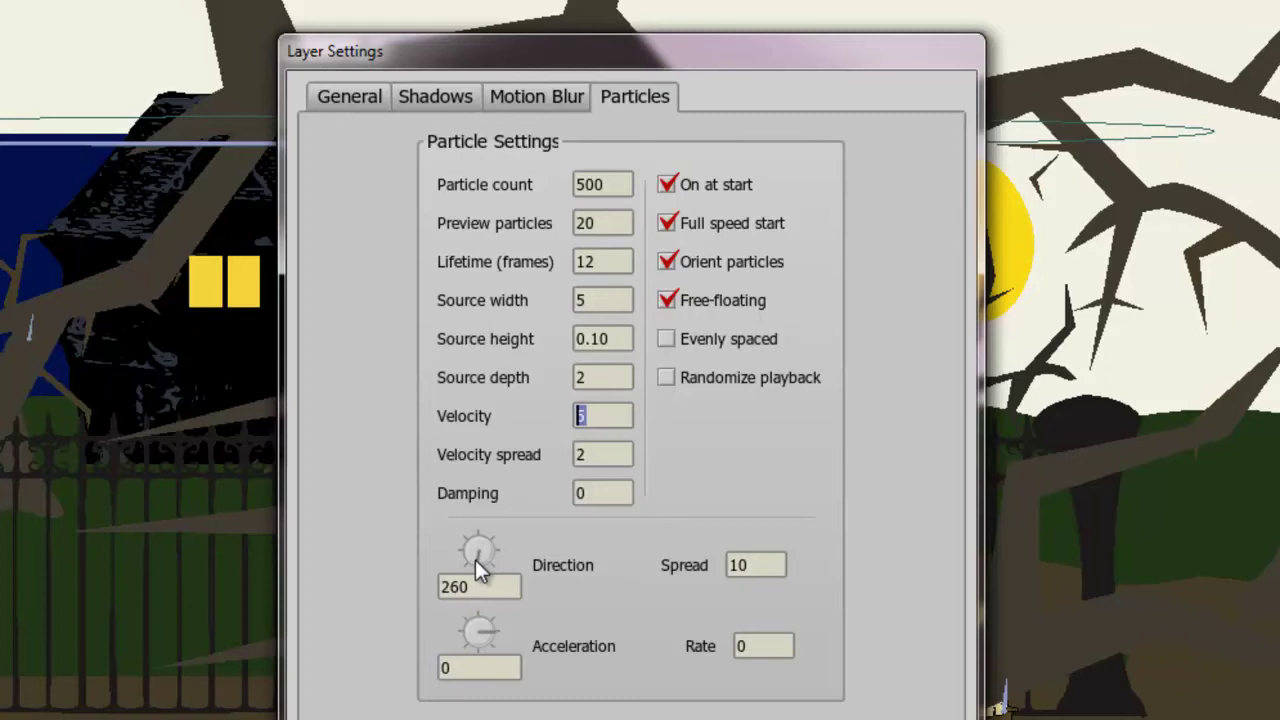
drag(479, 556, 479, 587)
drag(757, 564, 722, 578)
- Apply the rain settings, key the rain source shifted right at frame 24, and scrub back to review
key(Return)
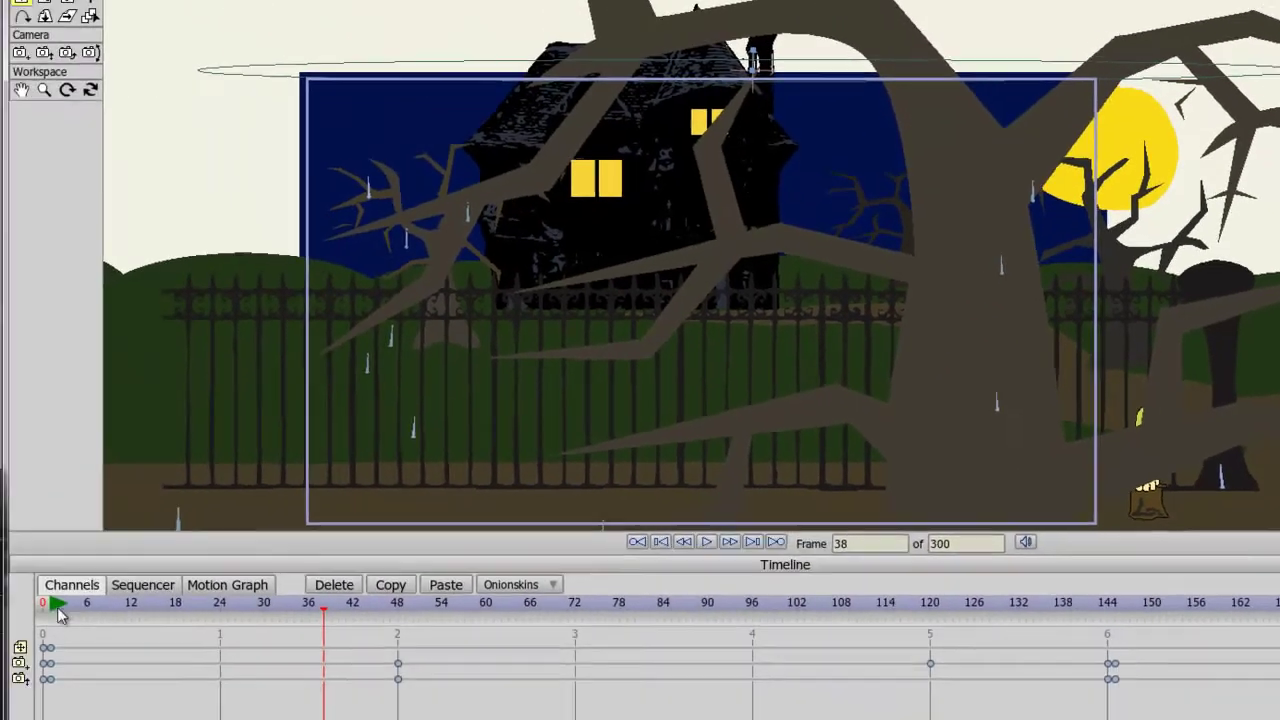
click(50, 610)
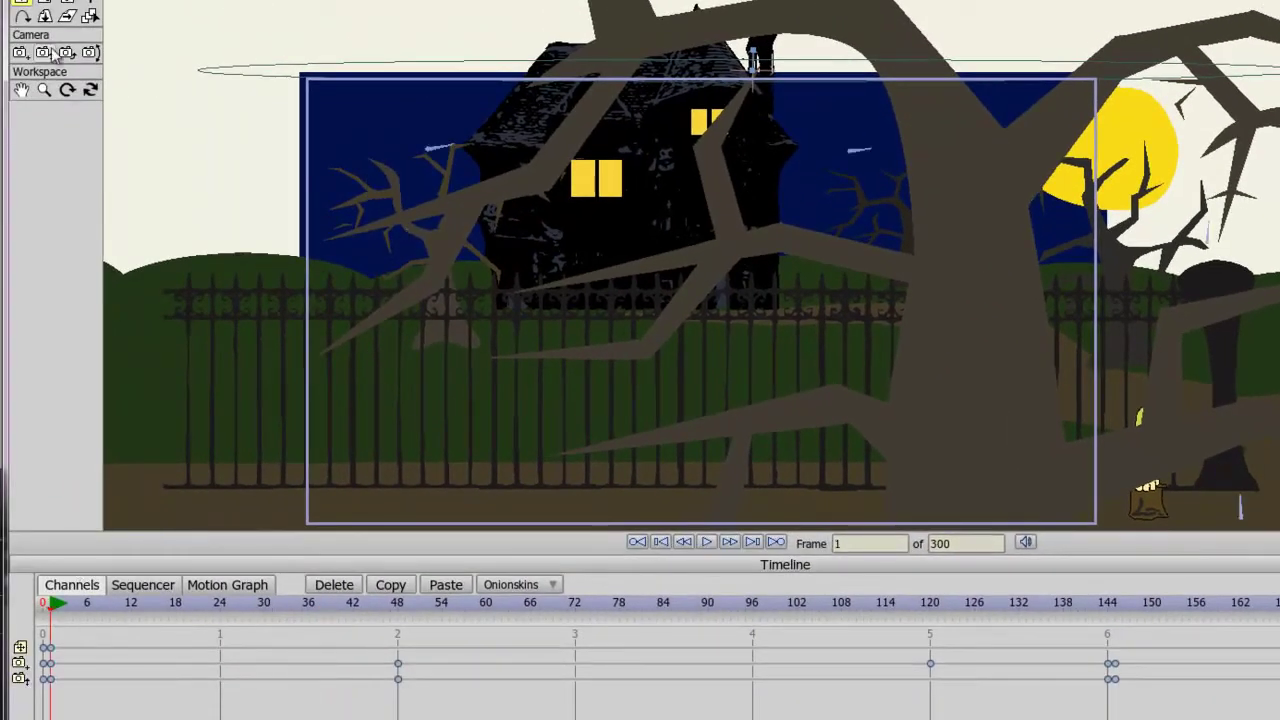
click(216, 606)
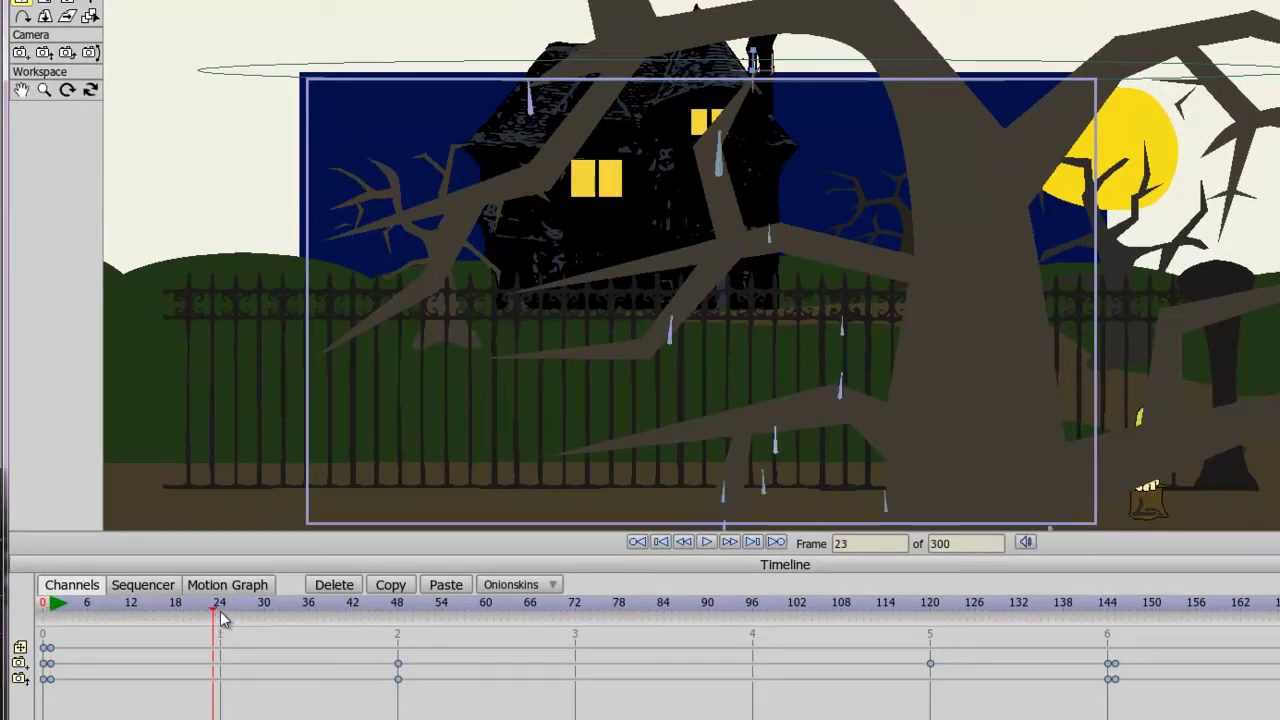
click(221, 614)
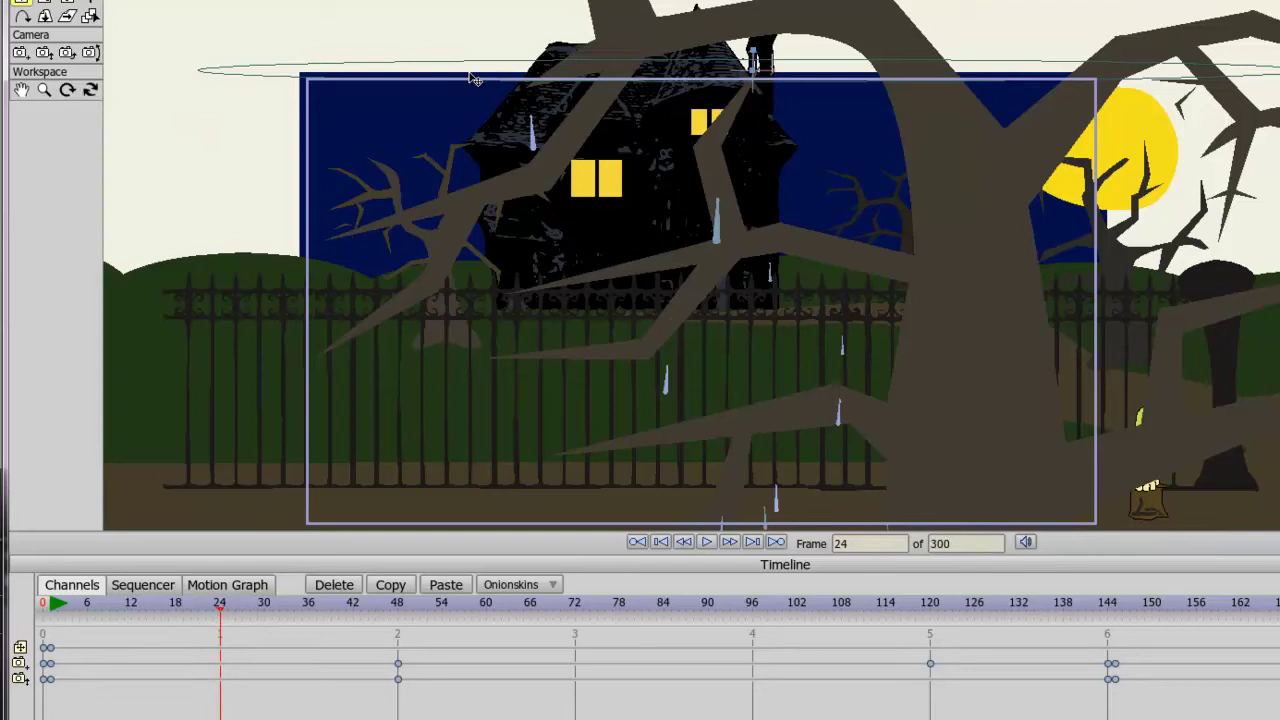
drag(475, 80, 1145, 68)
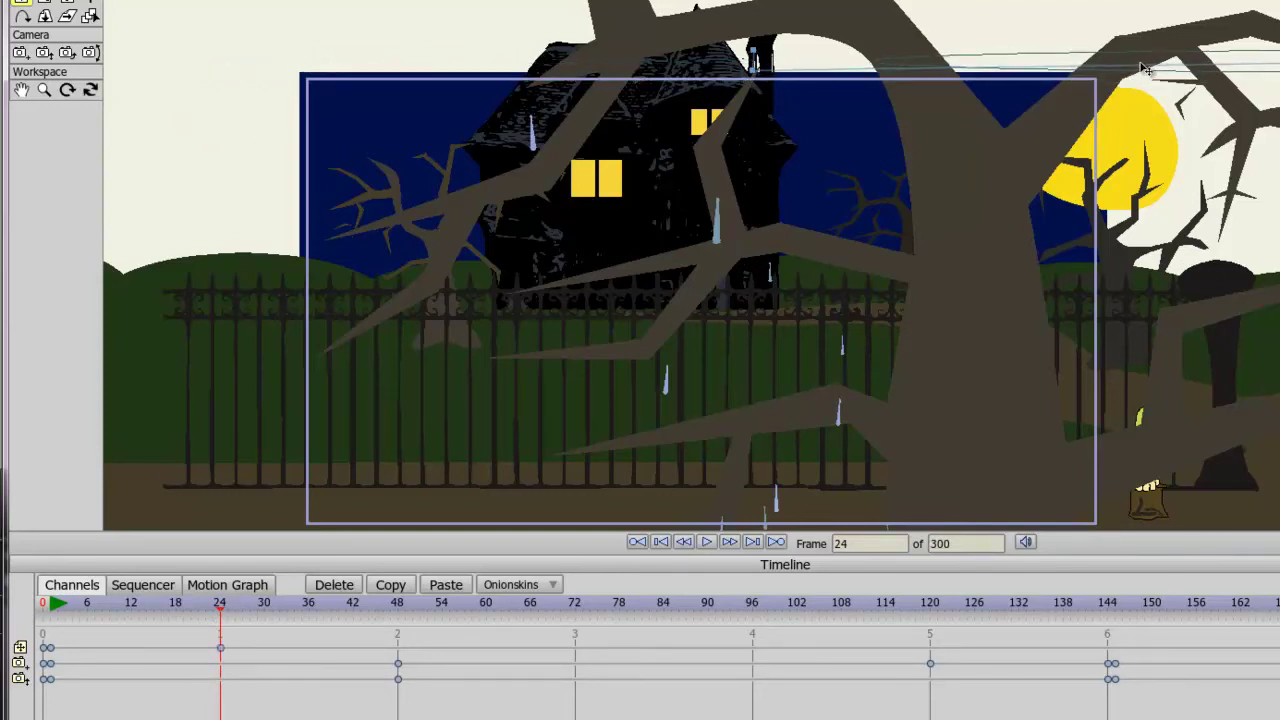
click(183, 618)
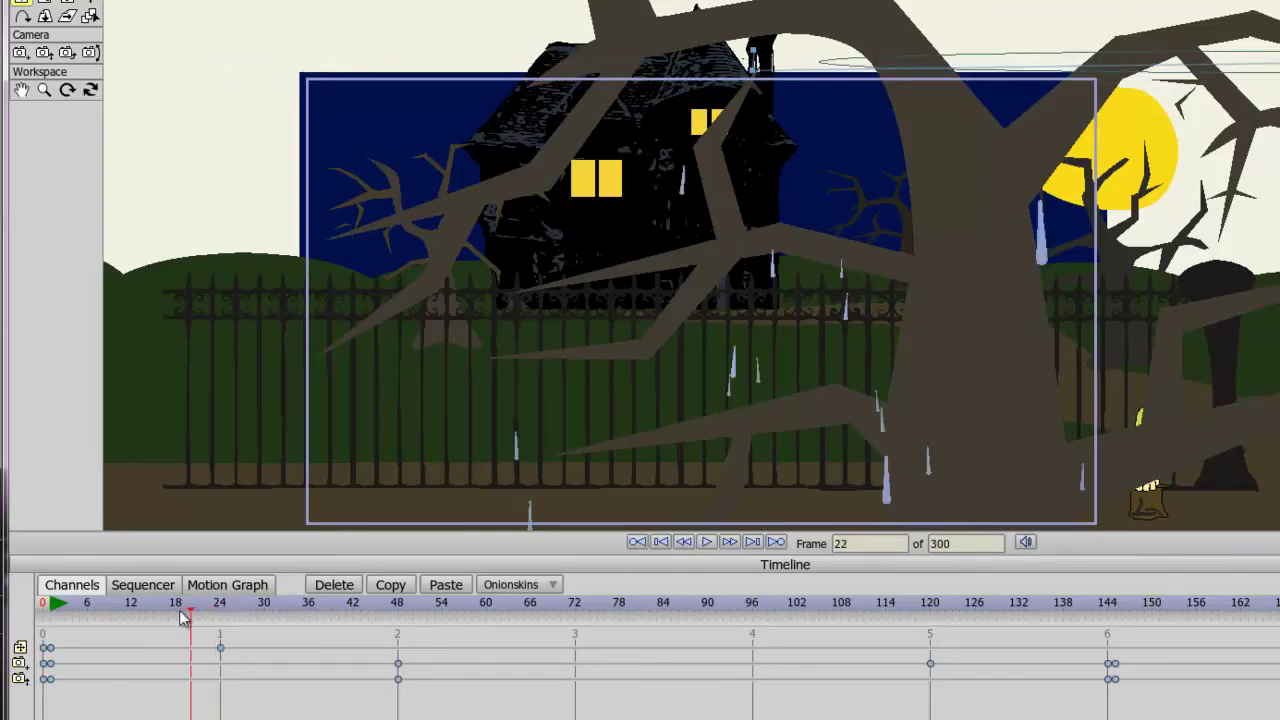
drag(183, 618, 101, 618)
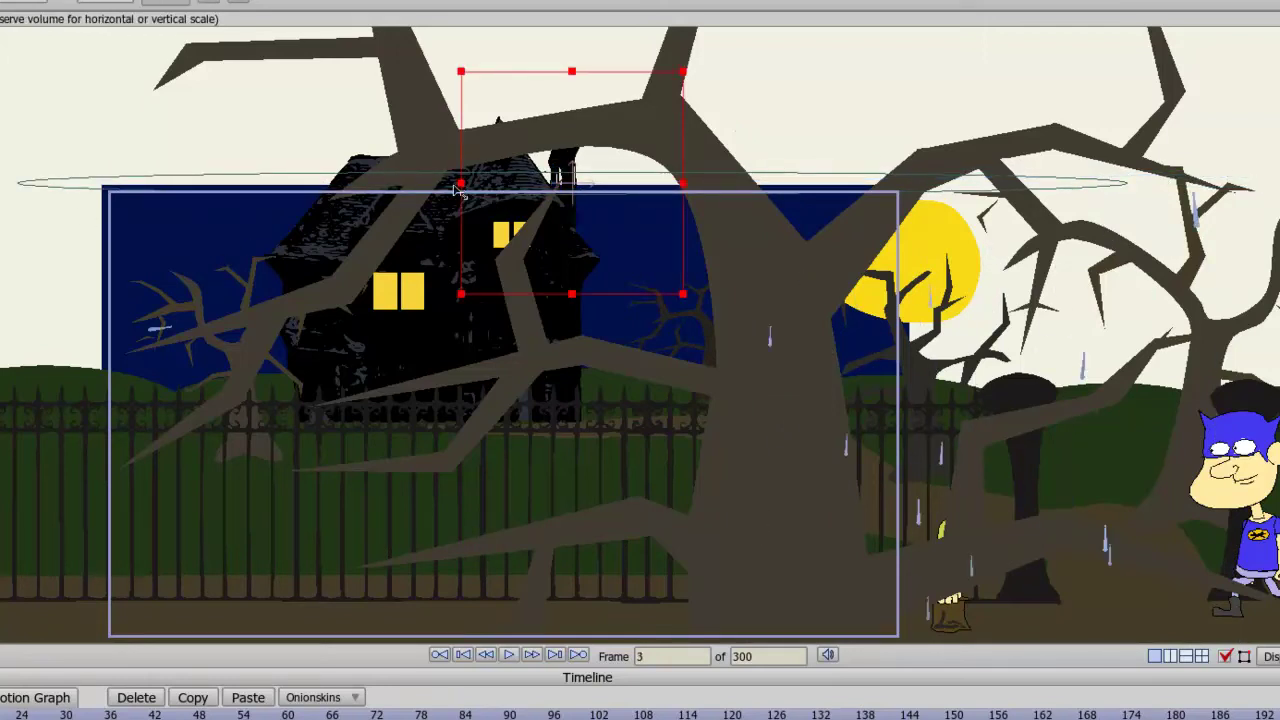
- Narrow the rain layer to a strip, step through a few frames, then render and close the preview
drag(470, 196, 509, 244)
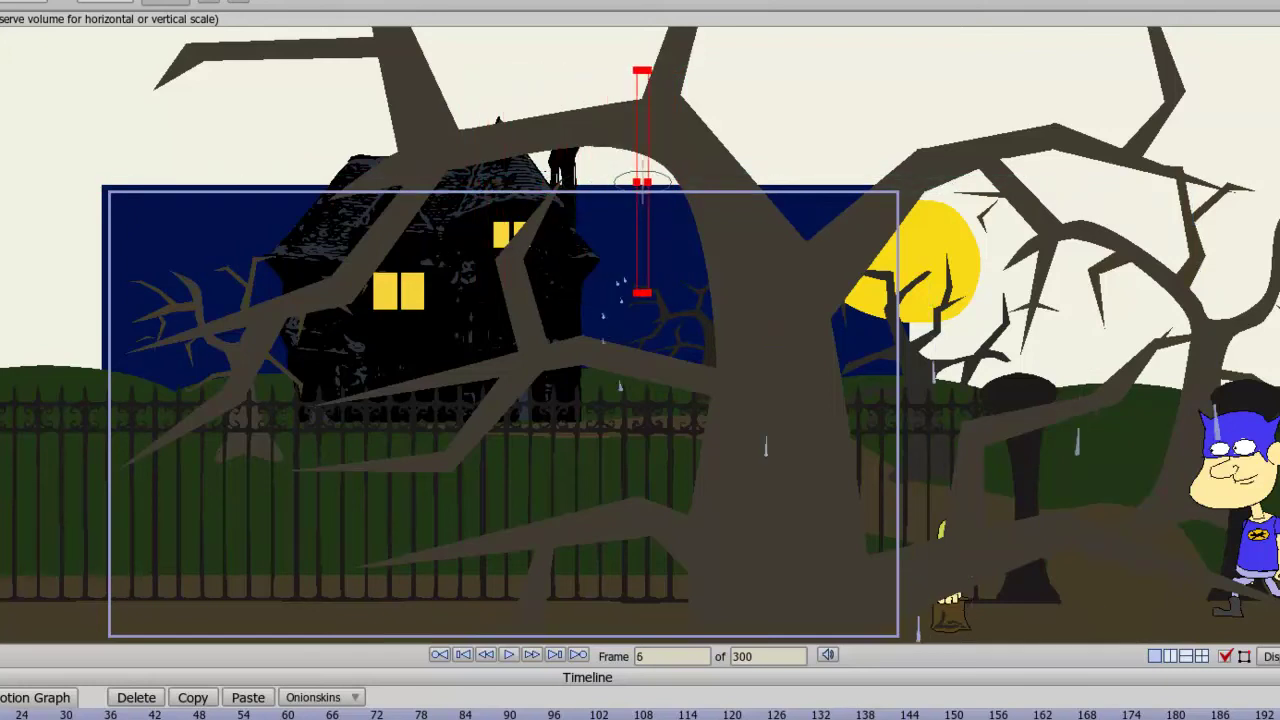
key(ctrl+Left)
key(ctrl+Right)
key(ctrl+Right)
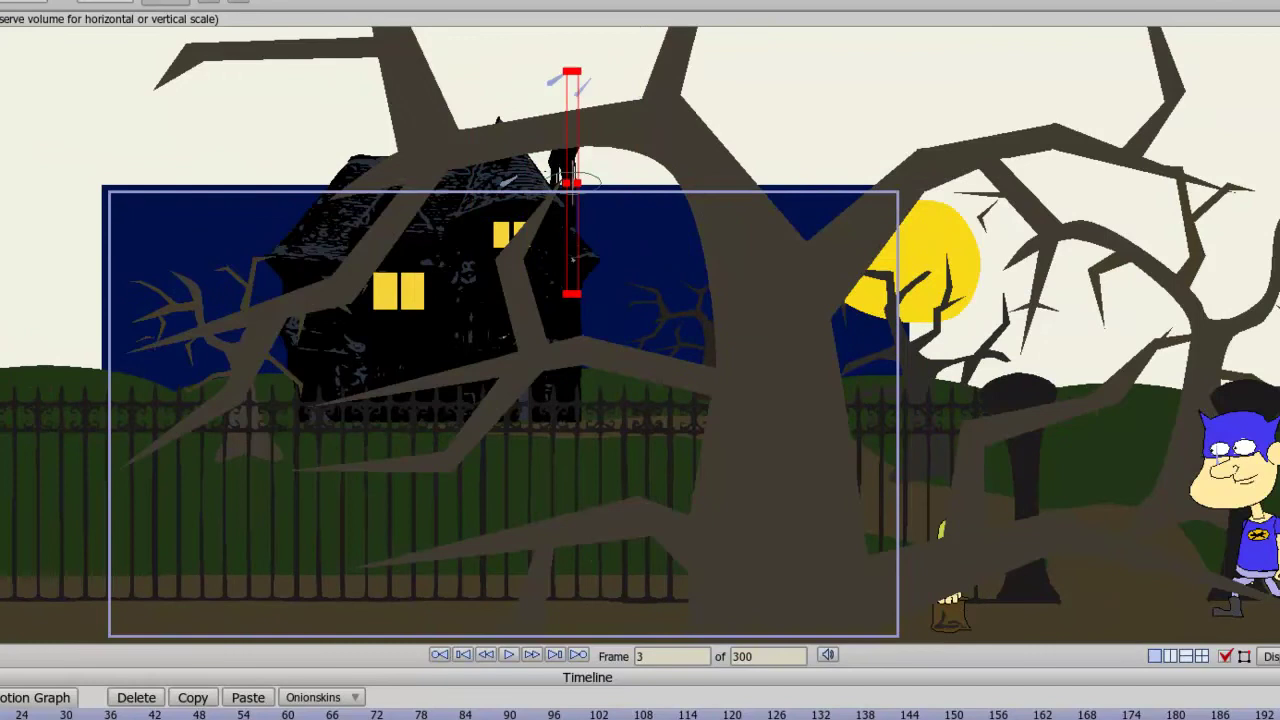
key(ctrl+Right)
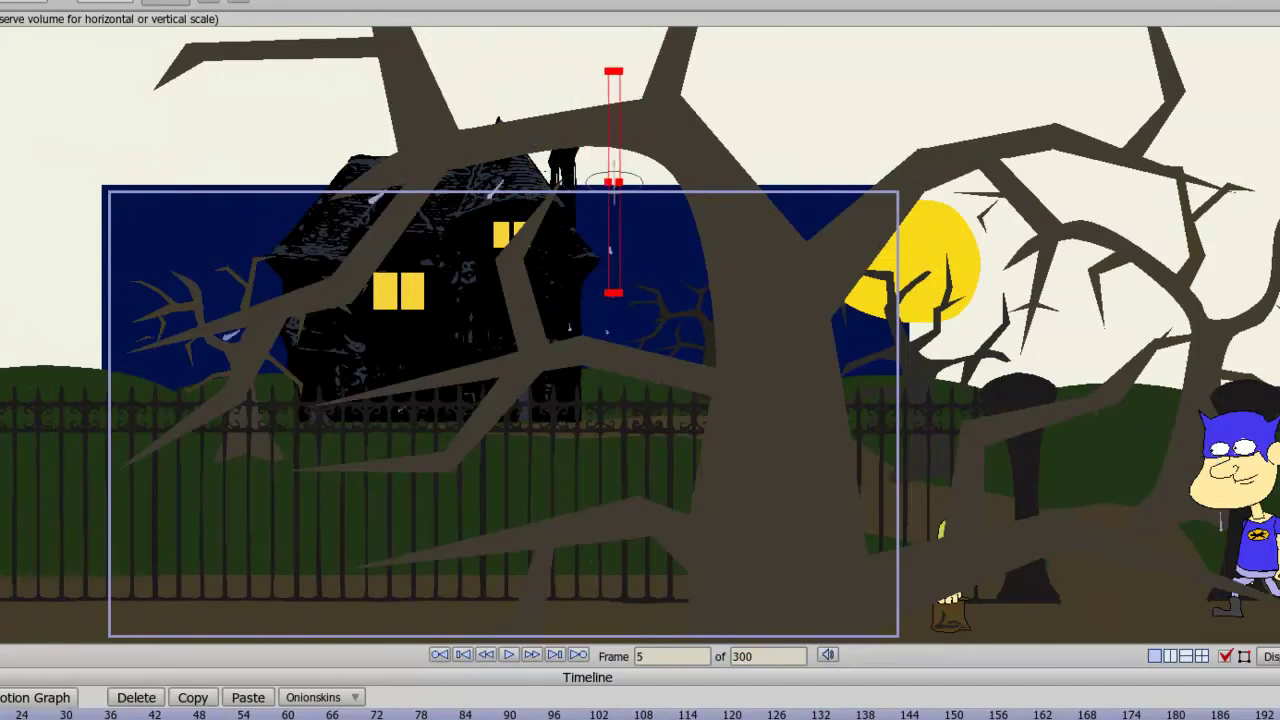
key(ctrl+Right)
key(ctrl+Right)
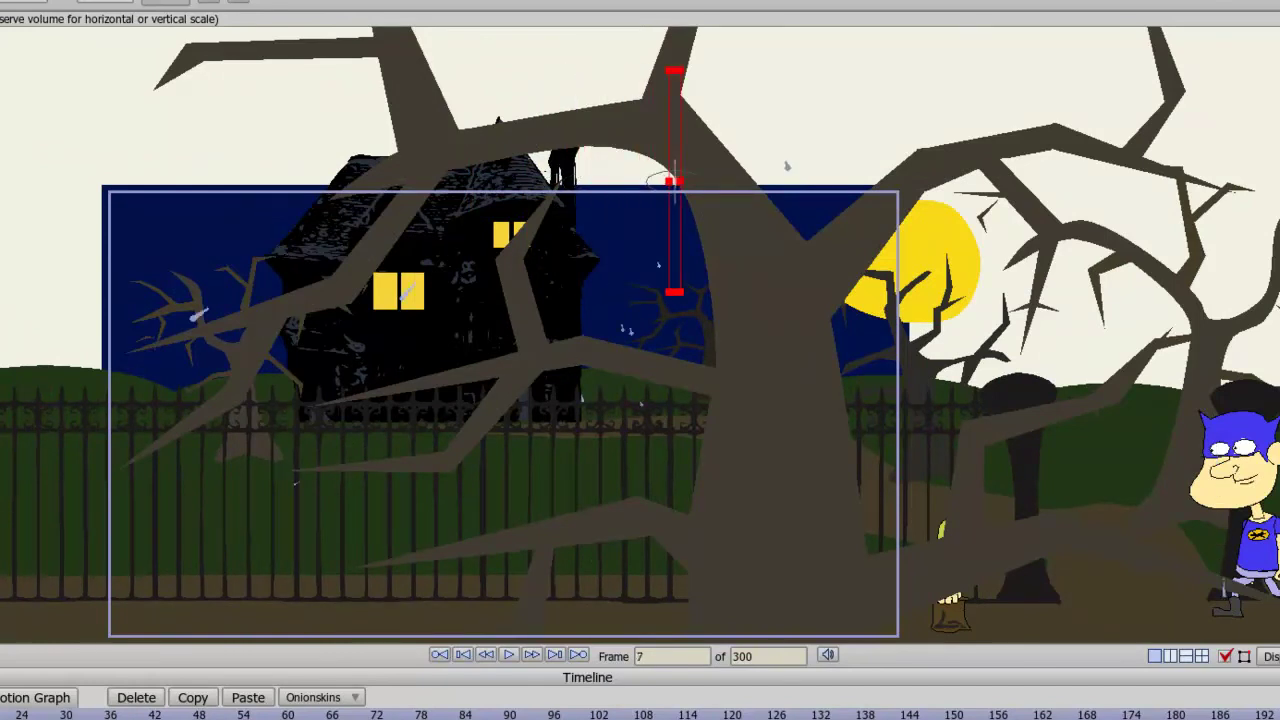
key(ctrl+r)
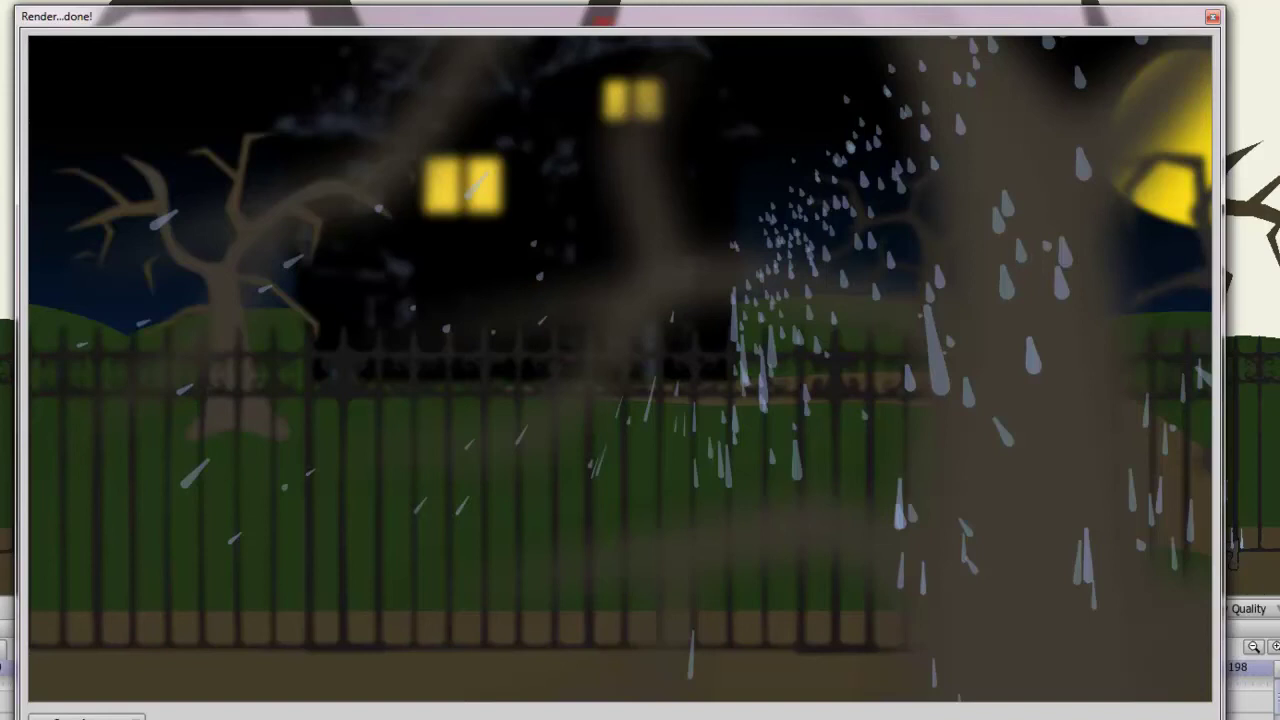
click(1212, 16)
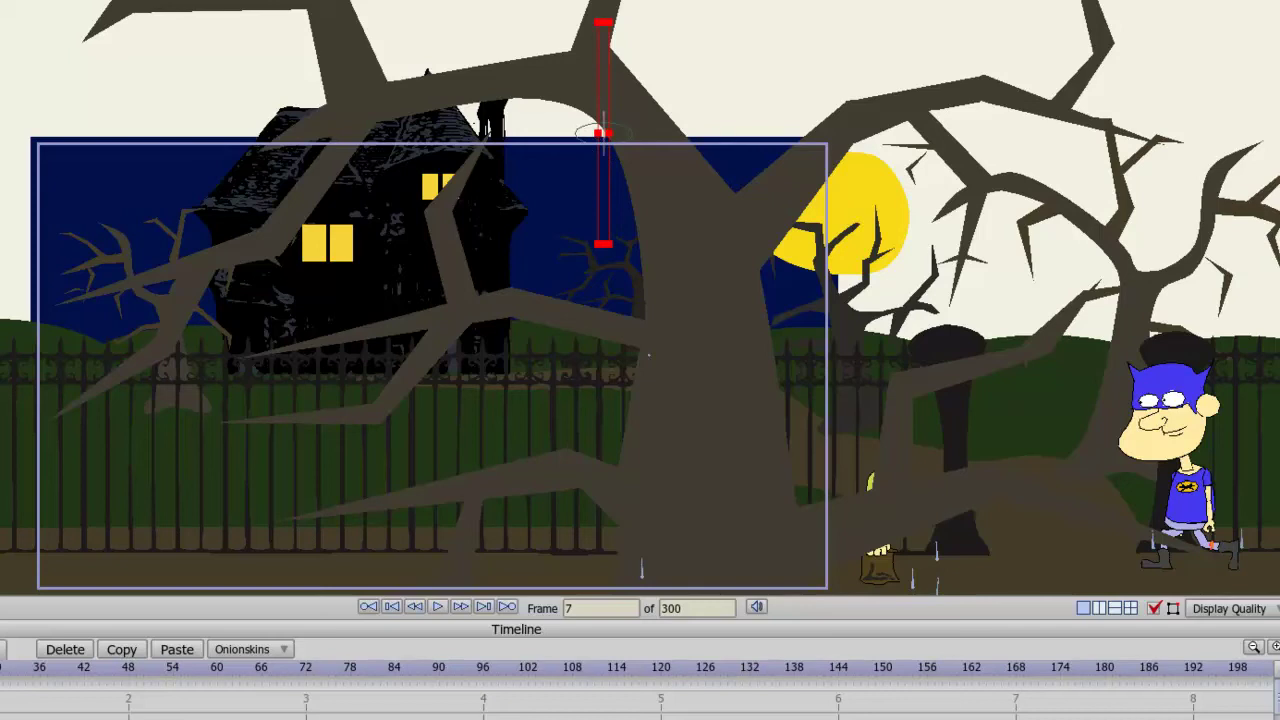
- Delete the rain layer and add the preset Snow particle effect
key(Delete)
click(708, 417)
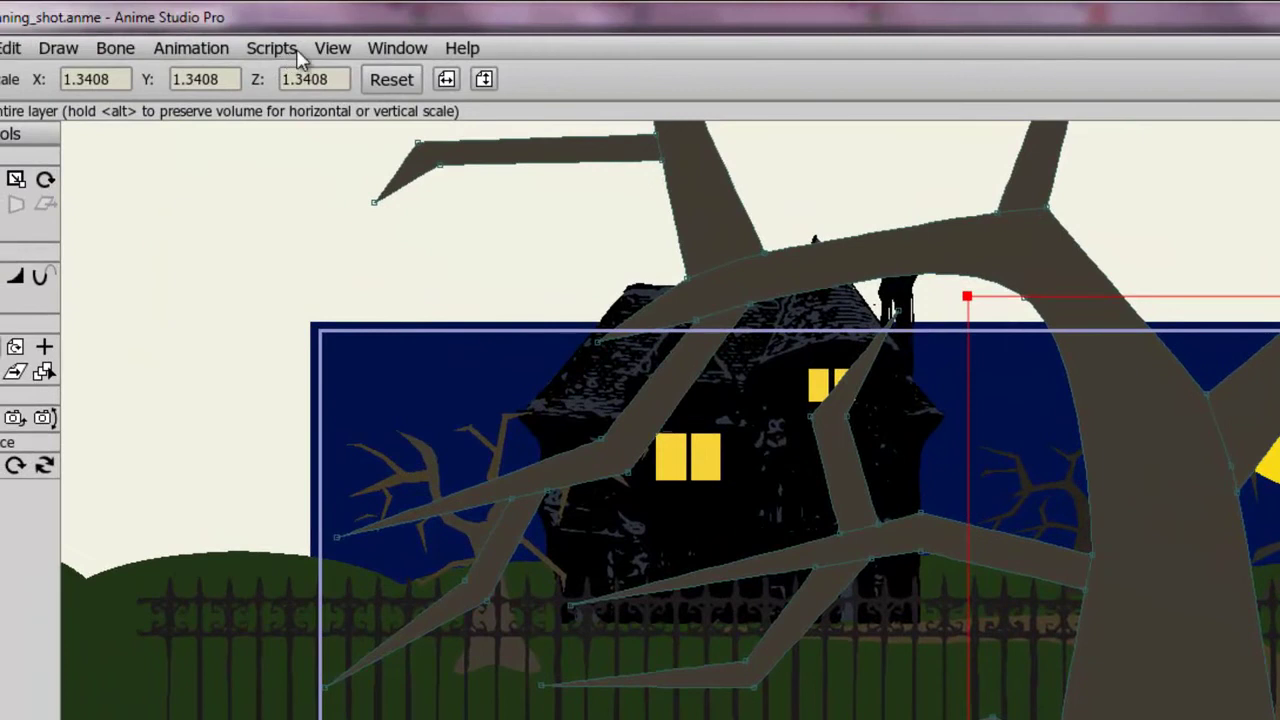
click(276, 52)
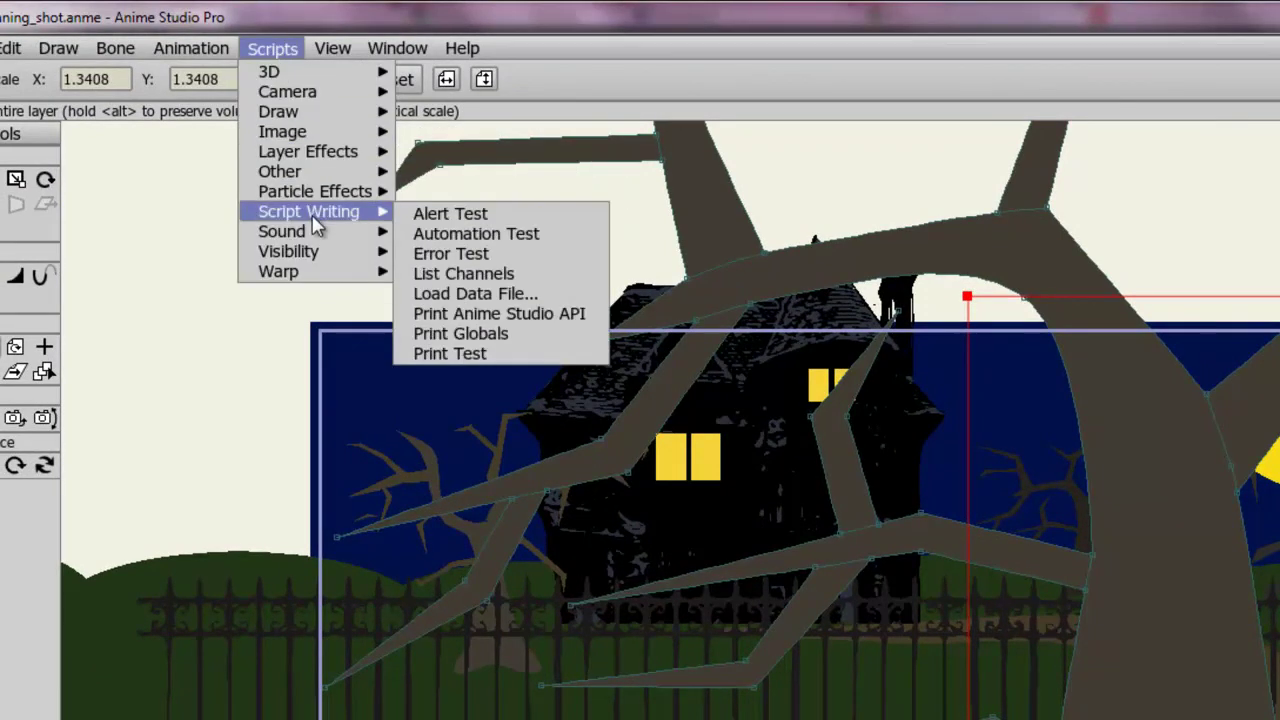
mouse_move(318, 191)
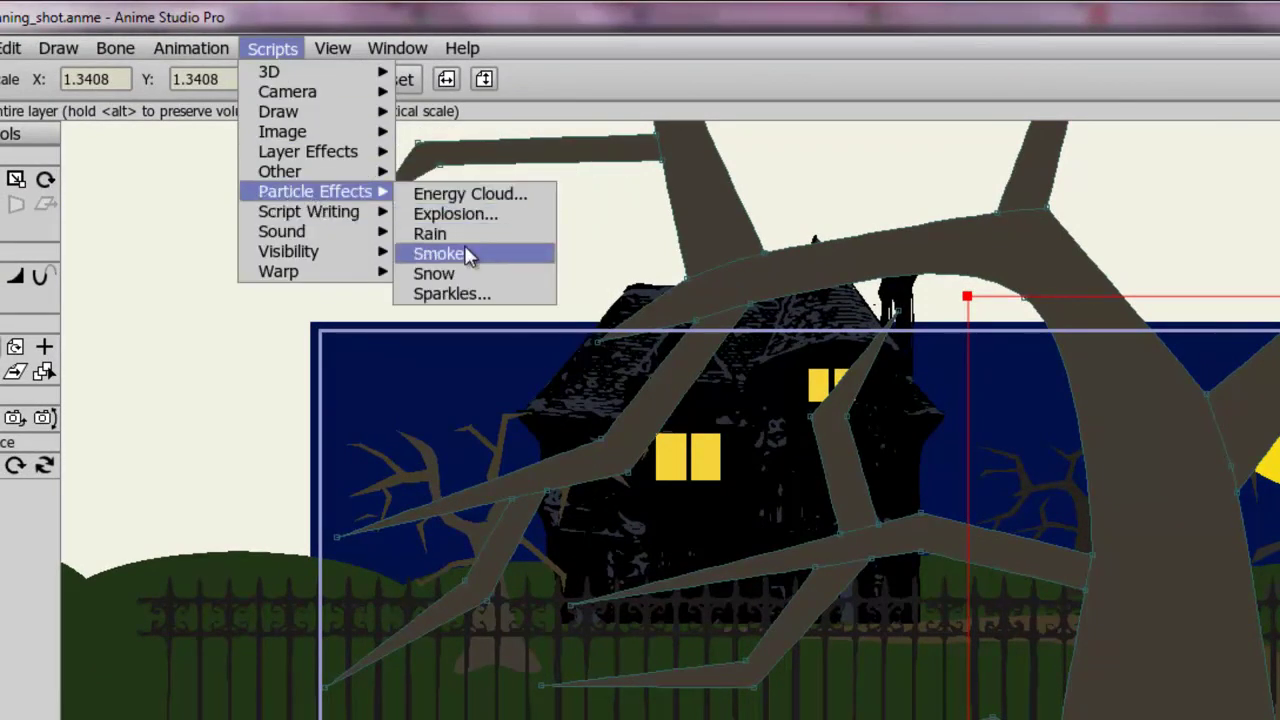
click(470, 276)
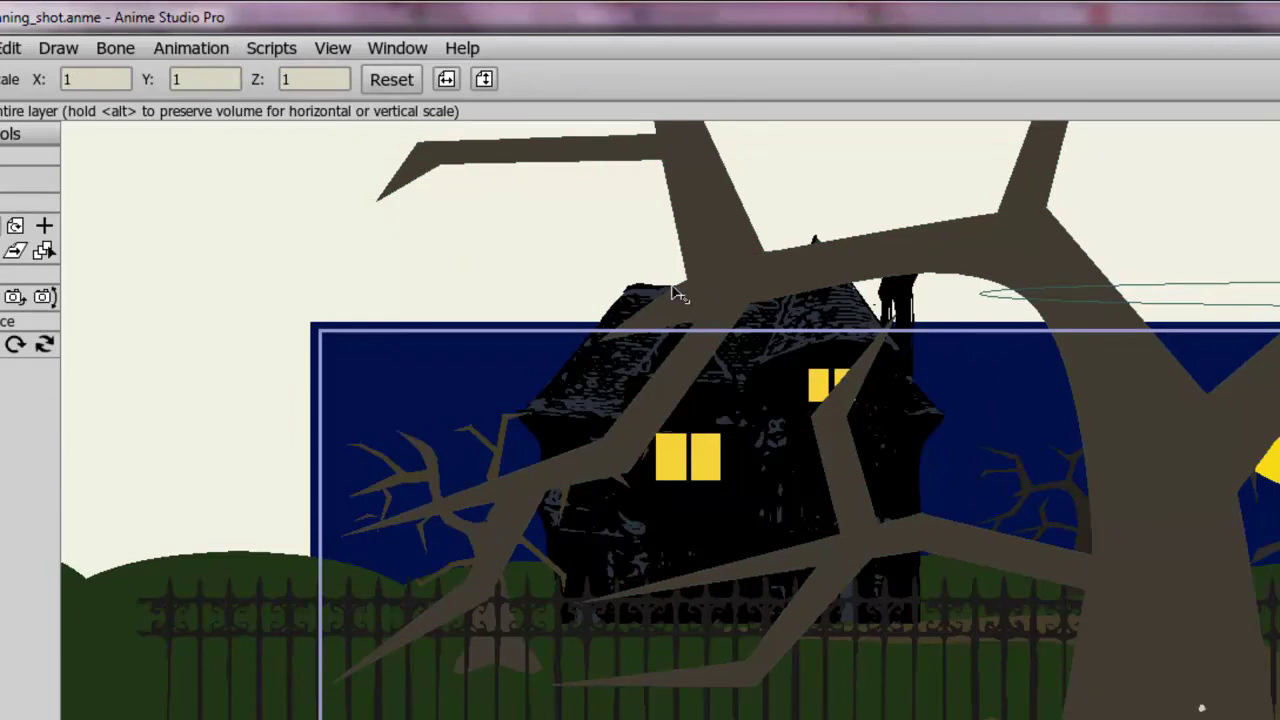
- Move the snow layer left across the house and render the snowy scene
key(1)
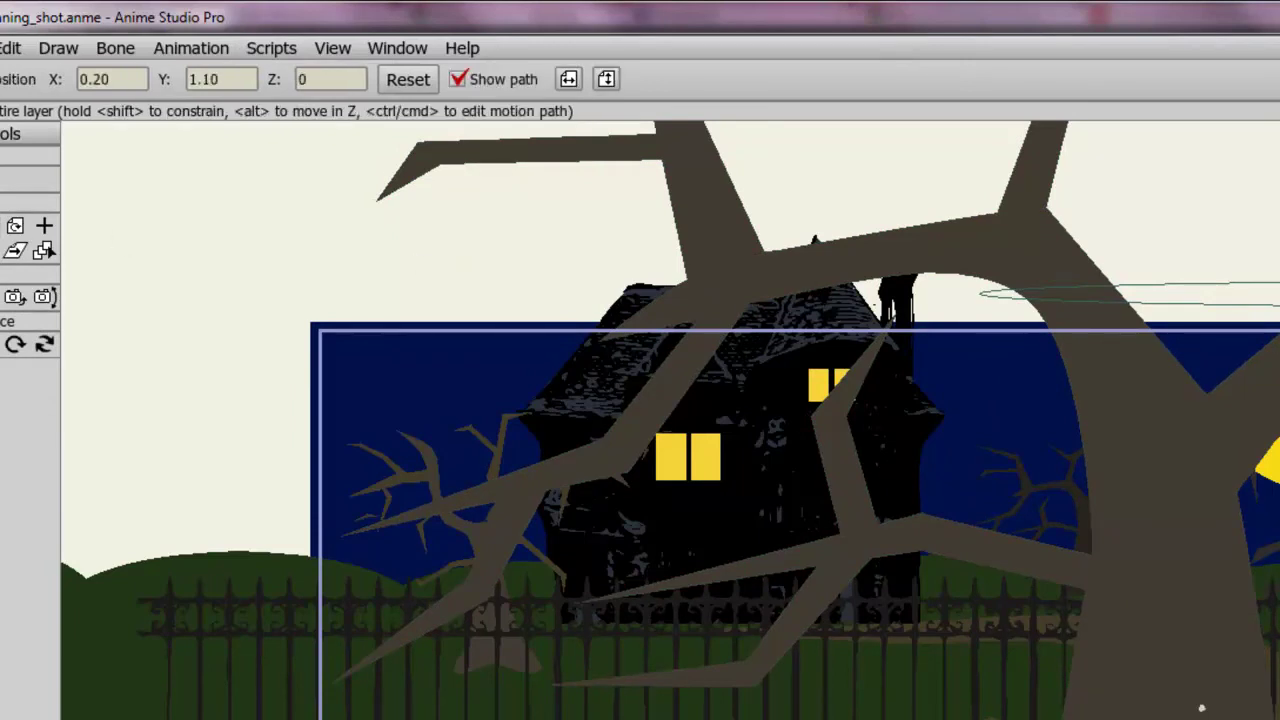
drag(1279, 300, 827, 316)
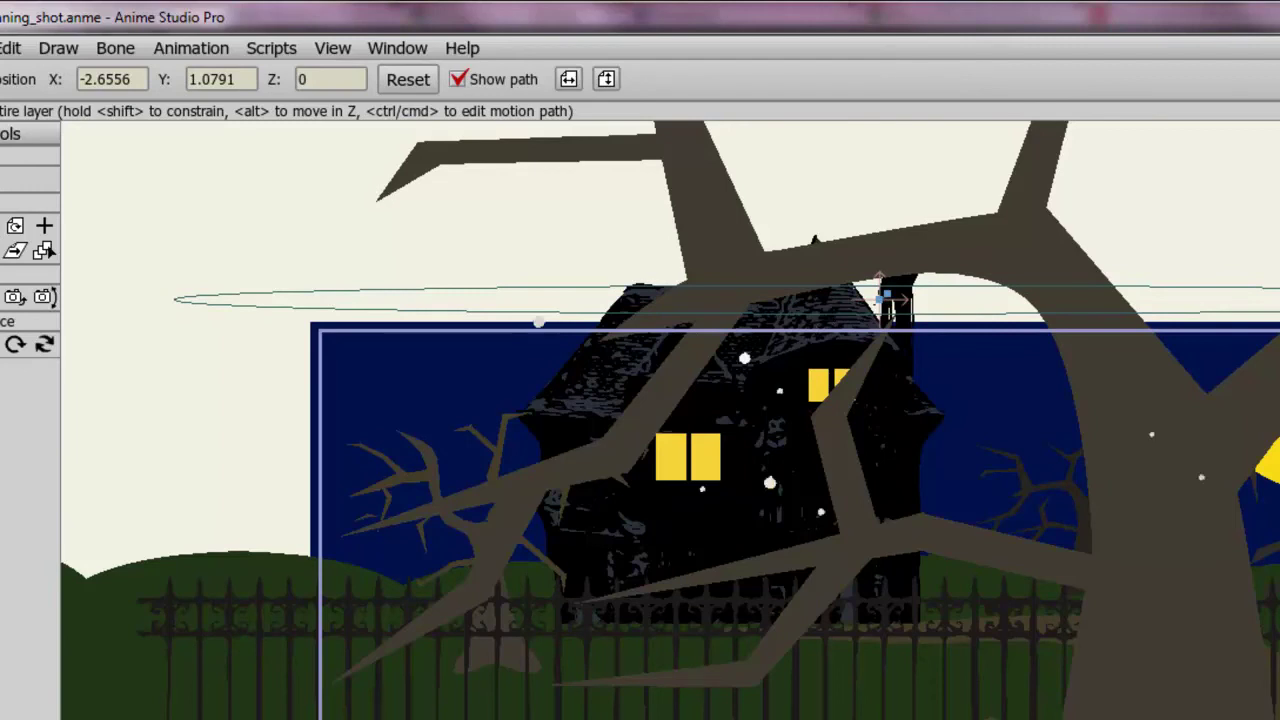
key(ctrl+r)
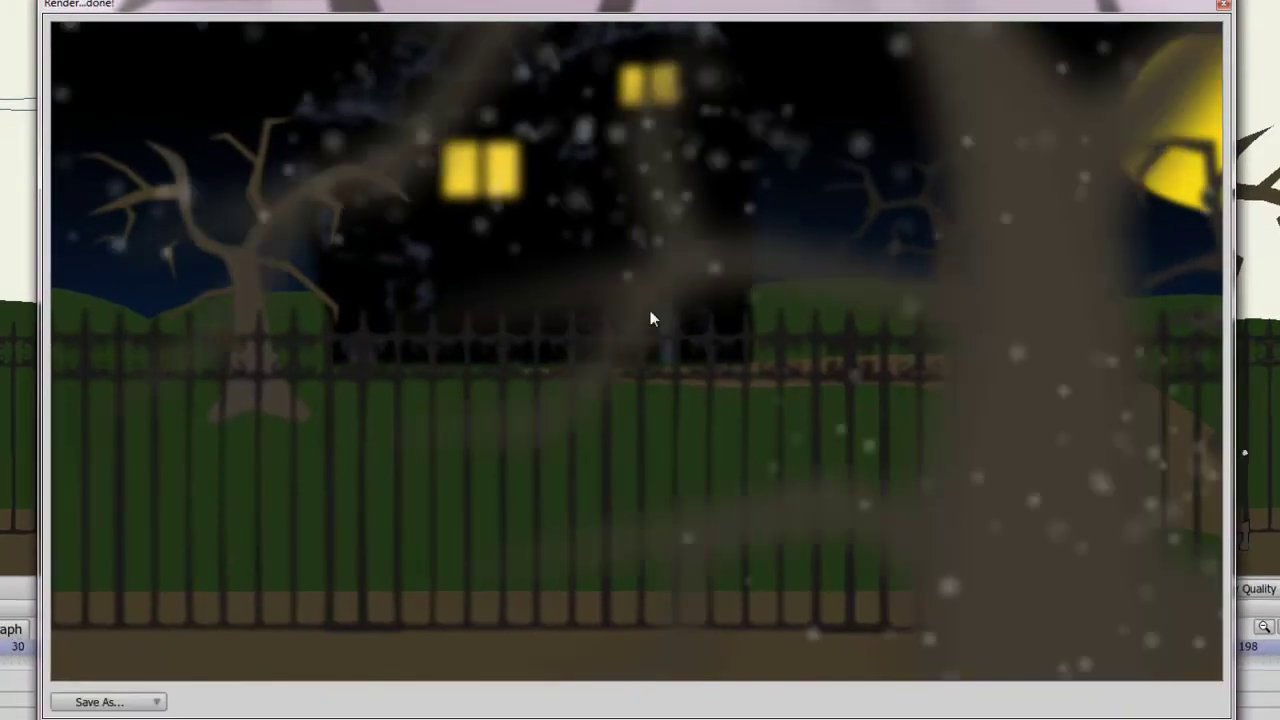
click(1224, 8)
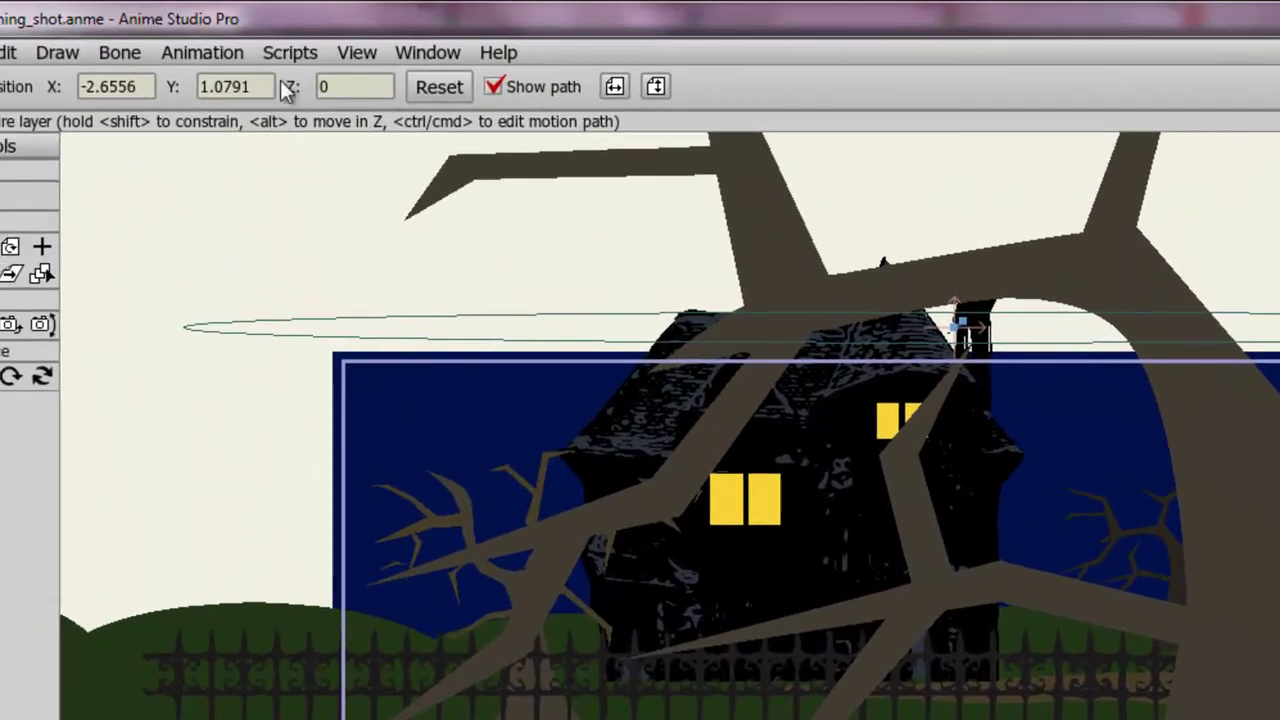
- Add the Explosion preset from Scripts > Particle Effects, keeping direction 90 and spread 160
click(290, 51)
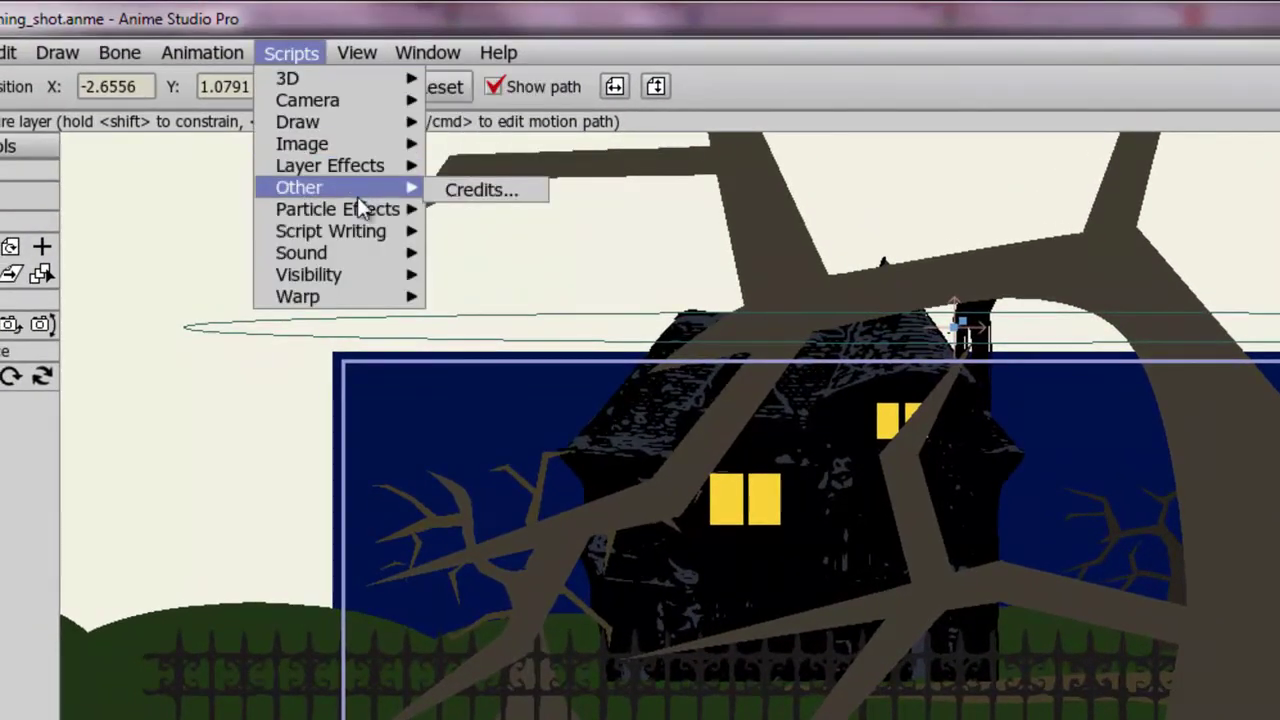
mouse_move(355, 210)
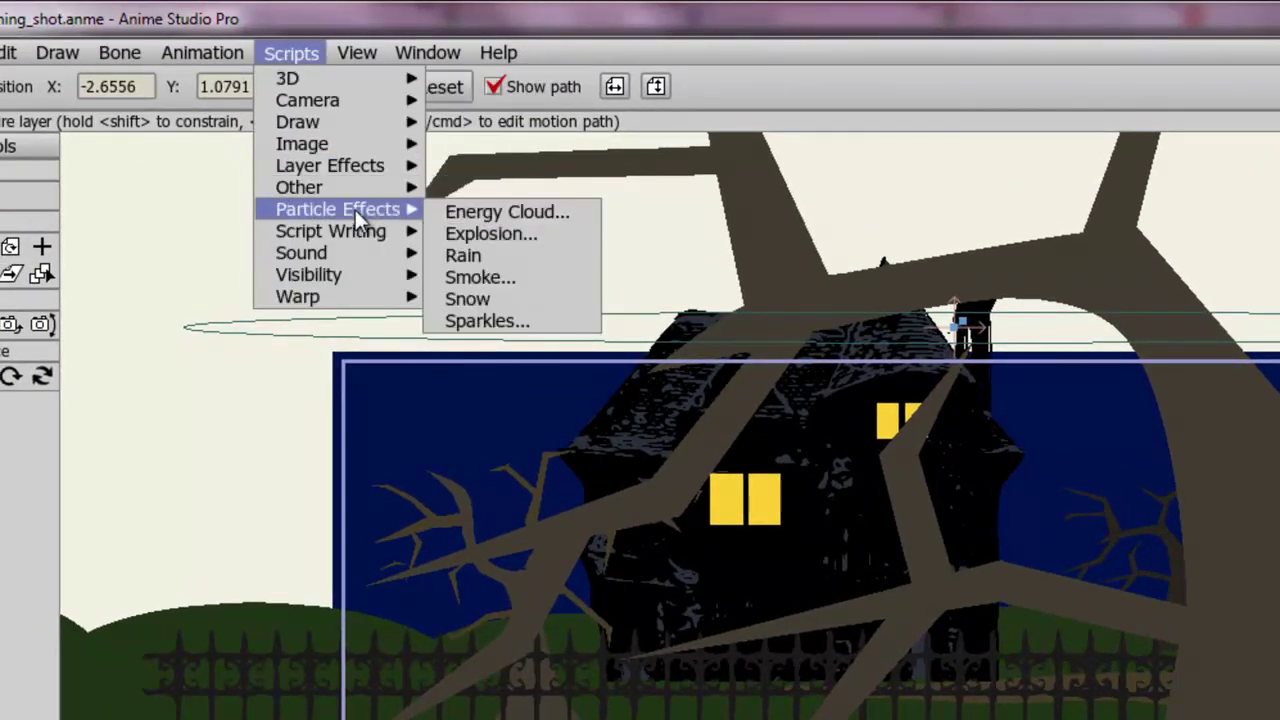
click(517, 233)
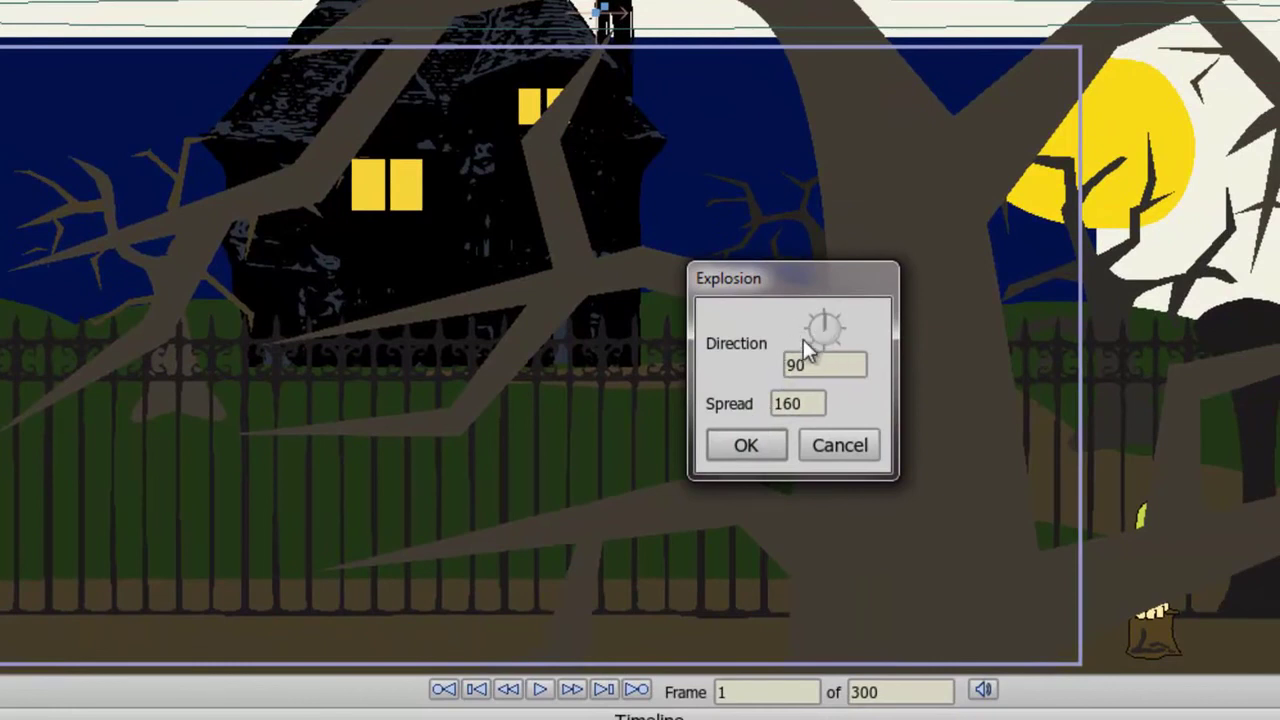
click(740, 449)
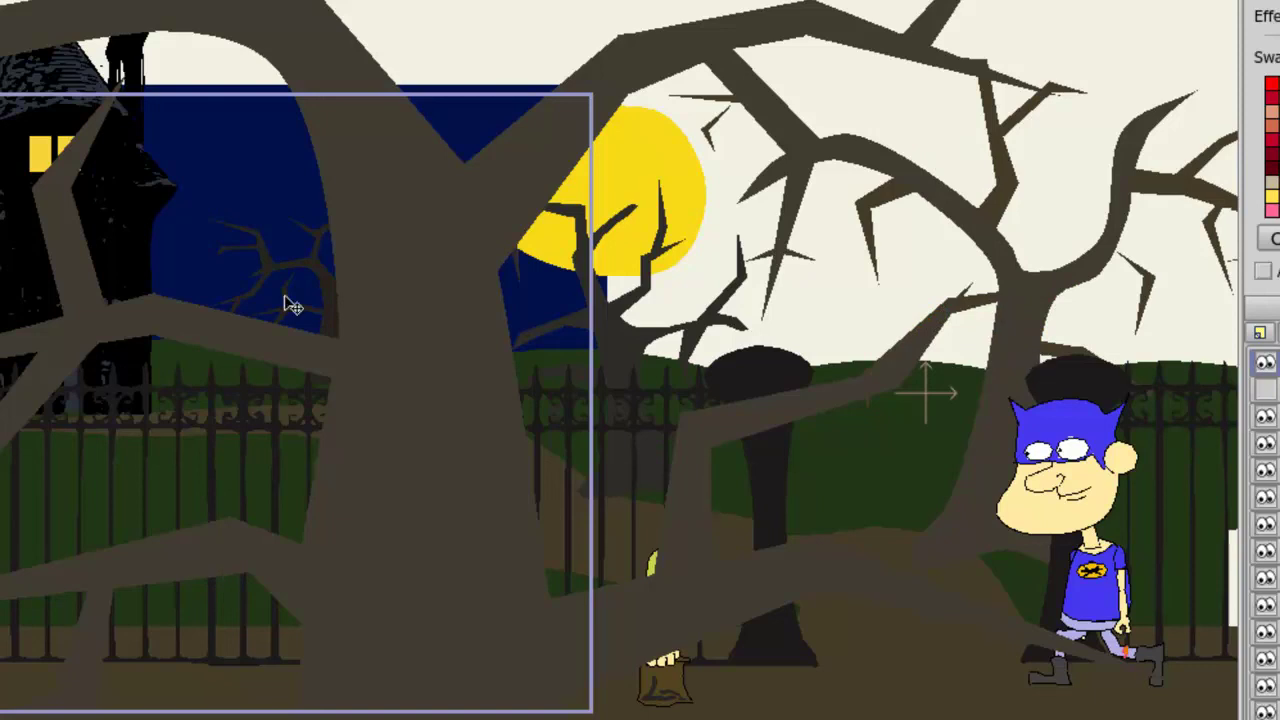
- Move the explosion onto the fence near the house, play it, and render the scene
drag(940, 392, 94, 403)
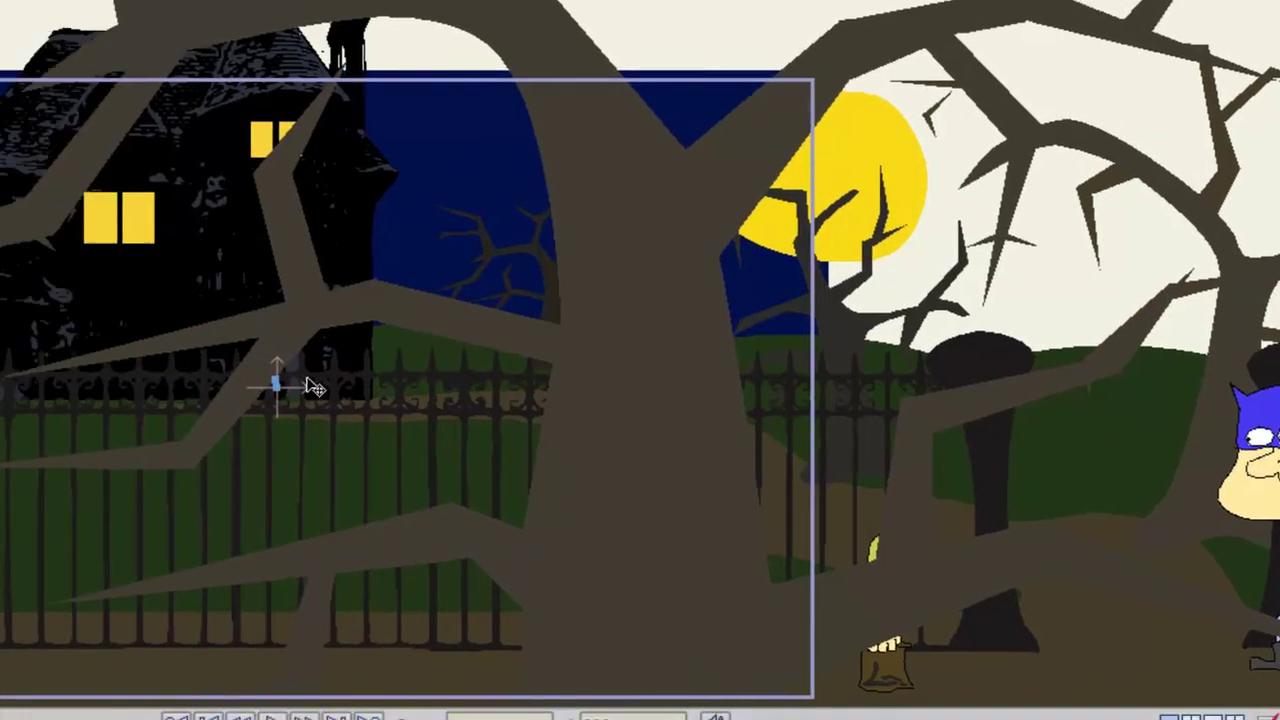
key(space)
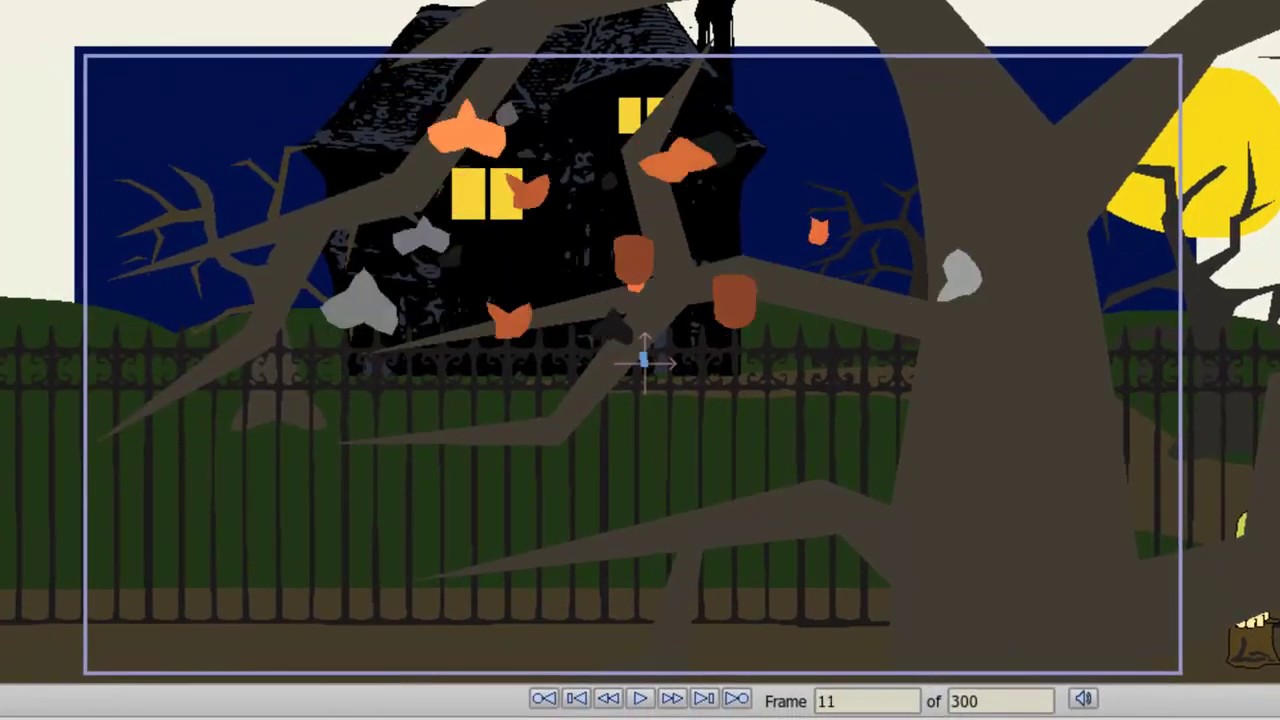
key(ctrl+Return)
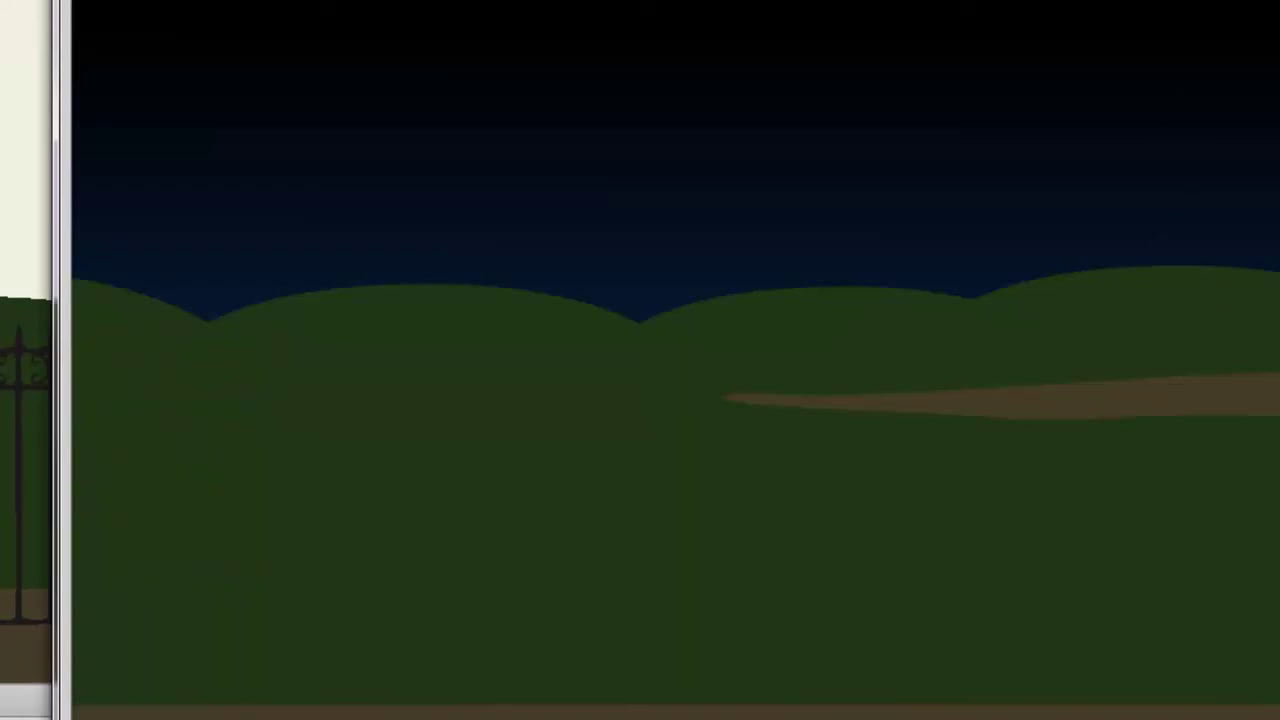